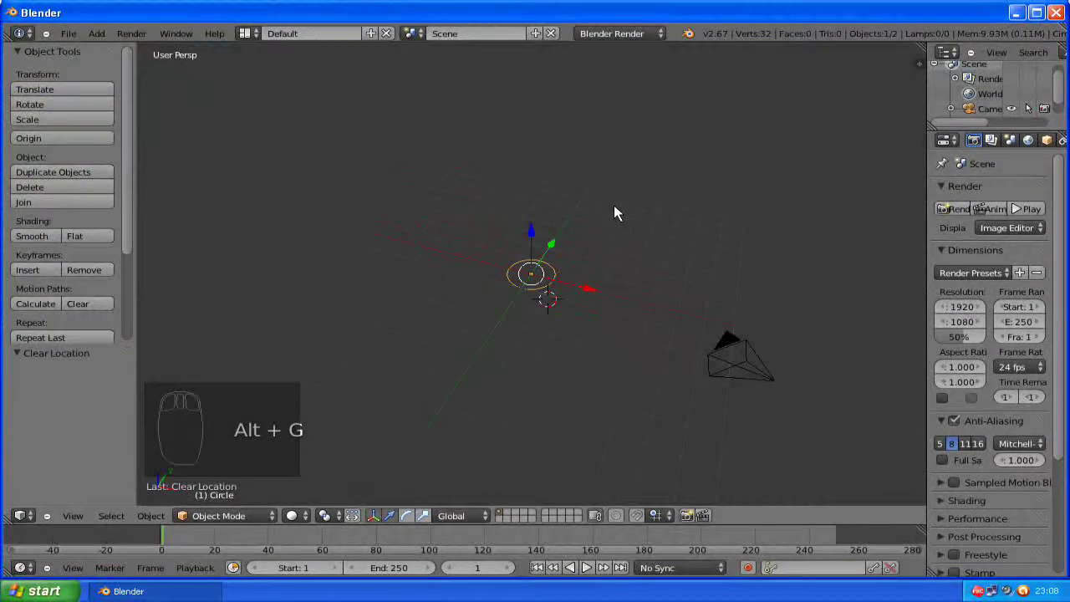
# Step: Delete the old circle from a top-down view
pyautogui.press('KP_7')
pyautogui.scroll(5, 584, 325)
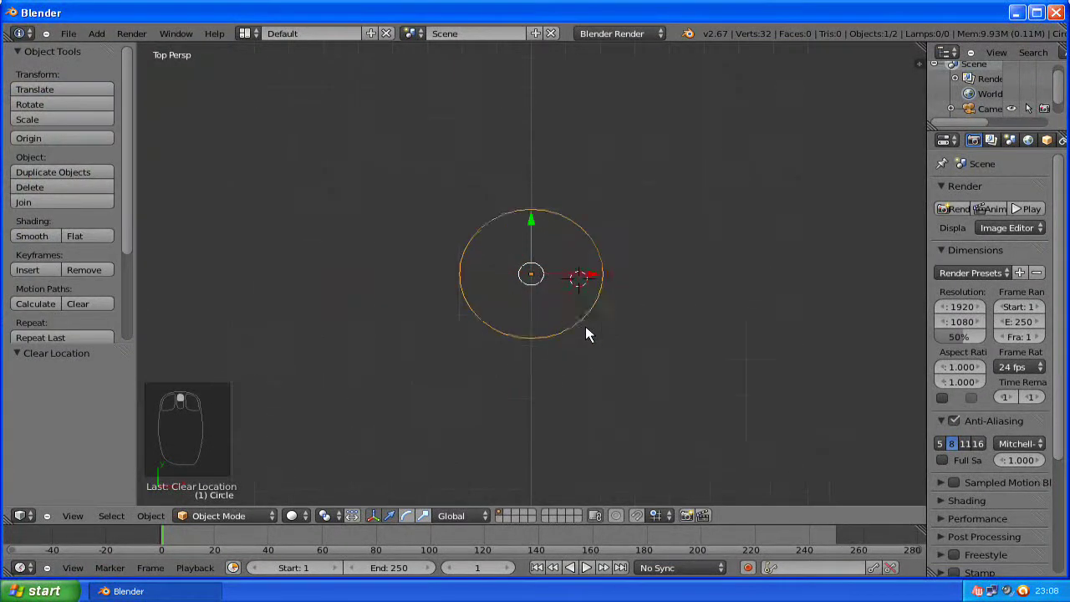
pyautogui.scroll(2, 585, 333)
pyautogui.press('Delete')
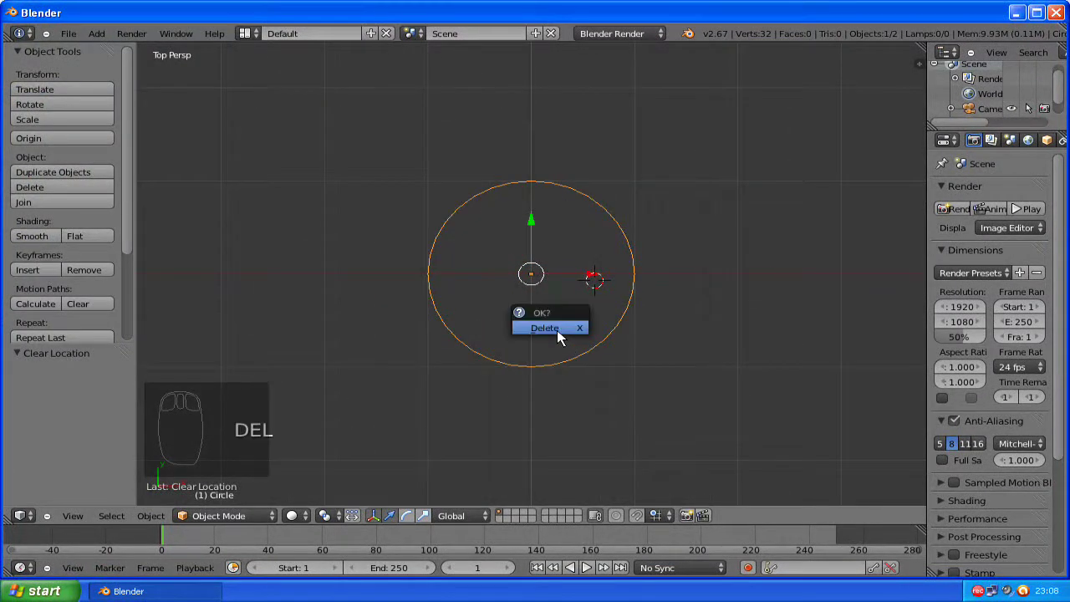
pyautogui.click(556, 331)
pyautogui.hotkey('shift', 's')
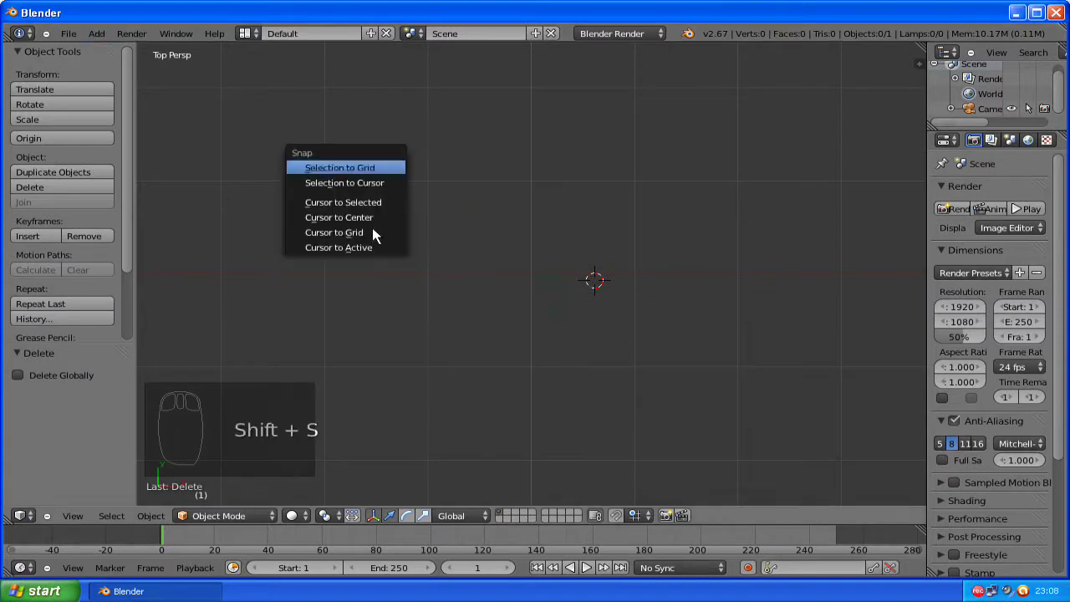
pyautogui.press('2')
# Step: Add a new mesh circle with 16 vertices at the origin
pyautogui.click(98, 34)
pyautogui.moveTo(113, 48)
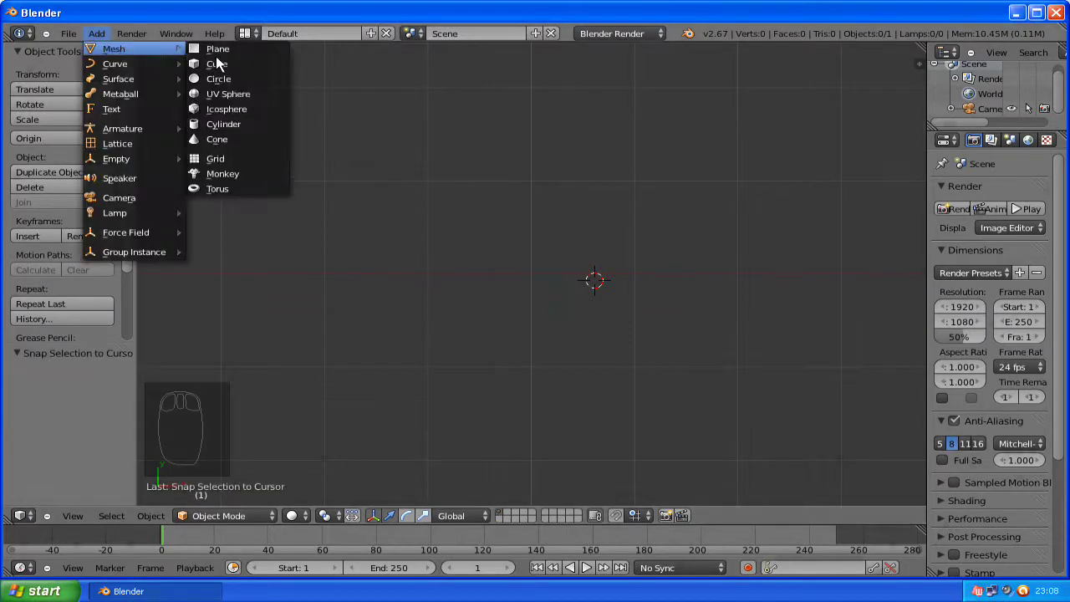
pyautogui.click(213, 80)
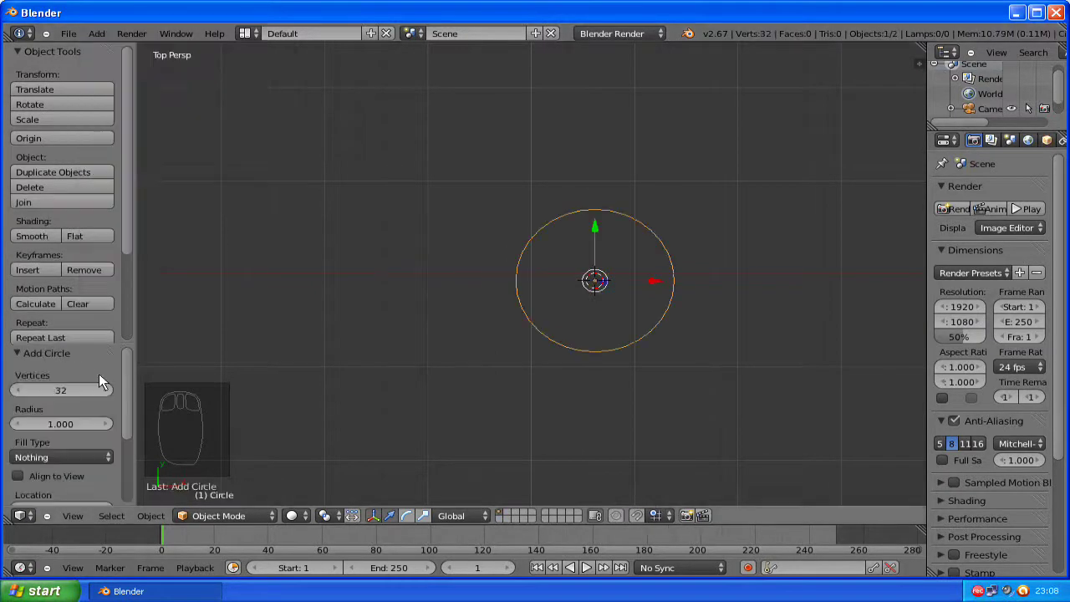
pyautogui.click(56, 389)
pyautogui.write('16')
pyautogui.press('Return')
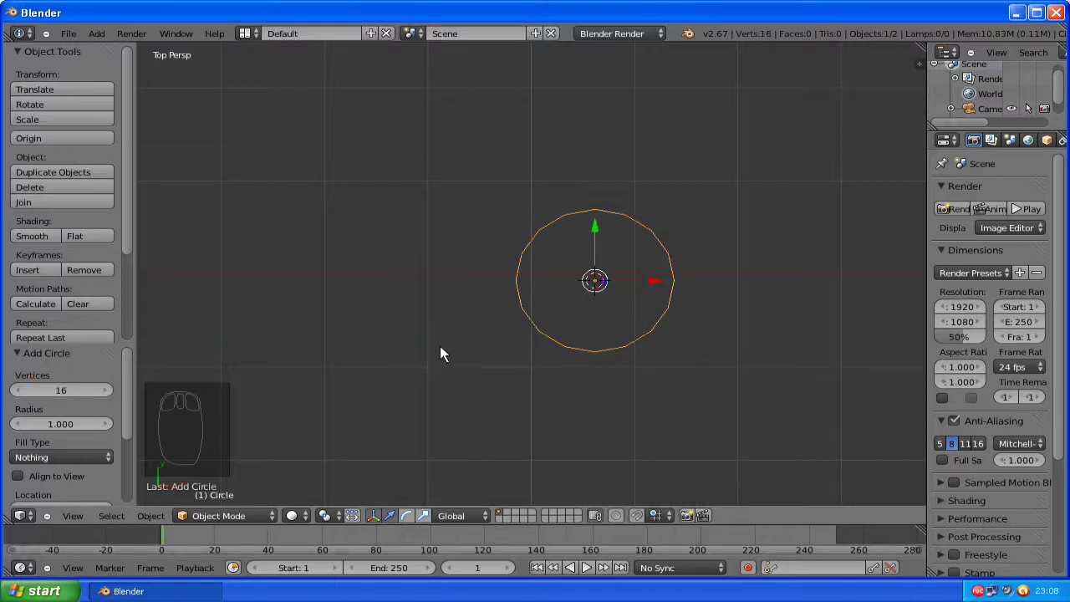
pyautogui.hotkey('alt', 'g')
# Step: Enter Edit Mode on the circle and recentre the 3D cursor, in orthographic view
pyautogui.press('Tab')
pyautogui.hotkey('shift', 's')
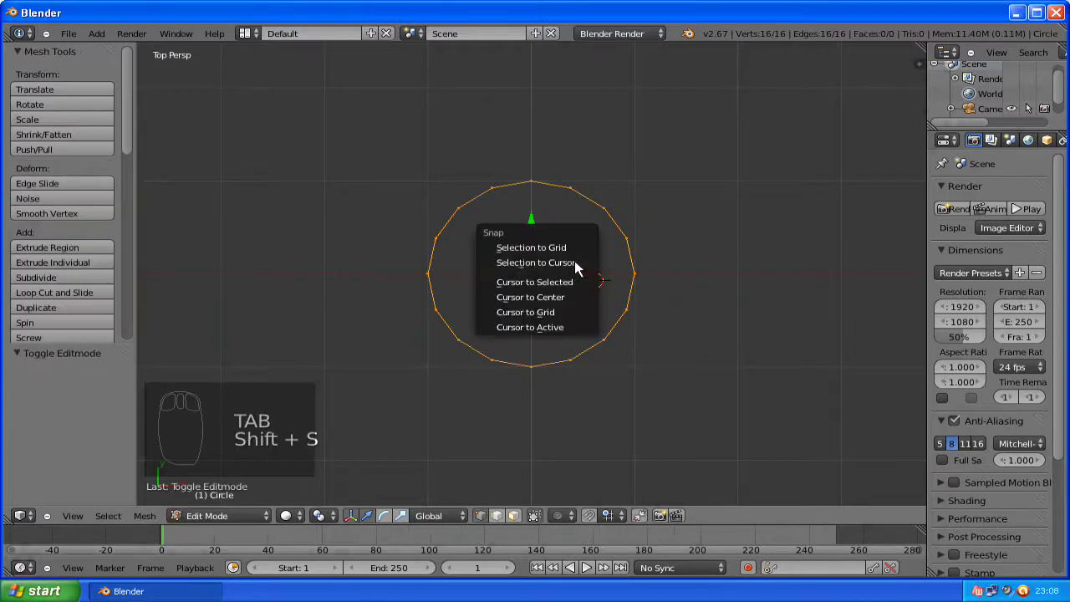
pyautogui.click(555, 298)
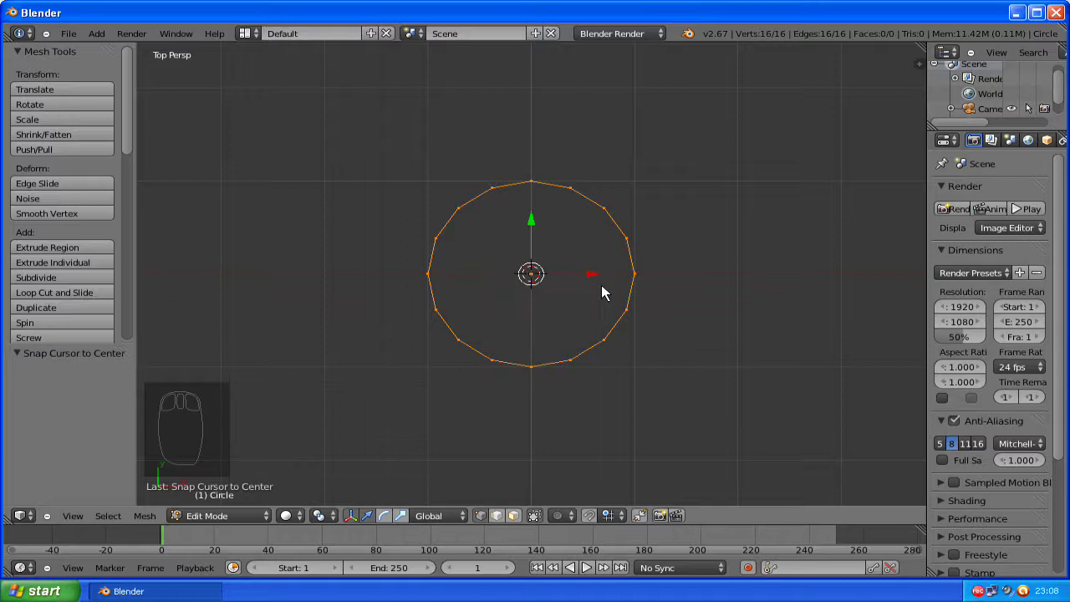
pyautogui.press('KP_5')
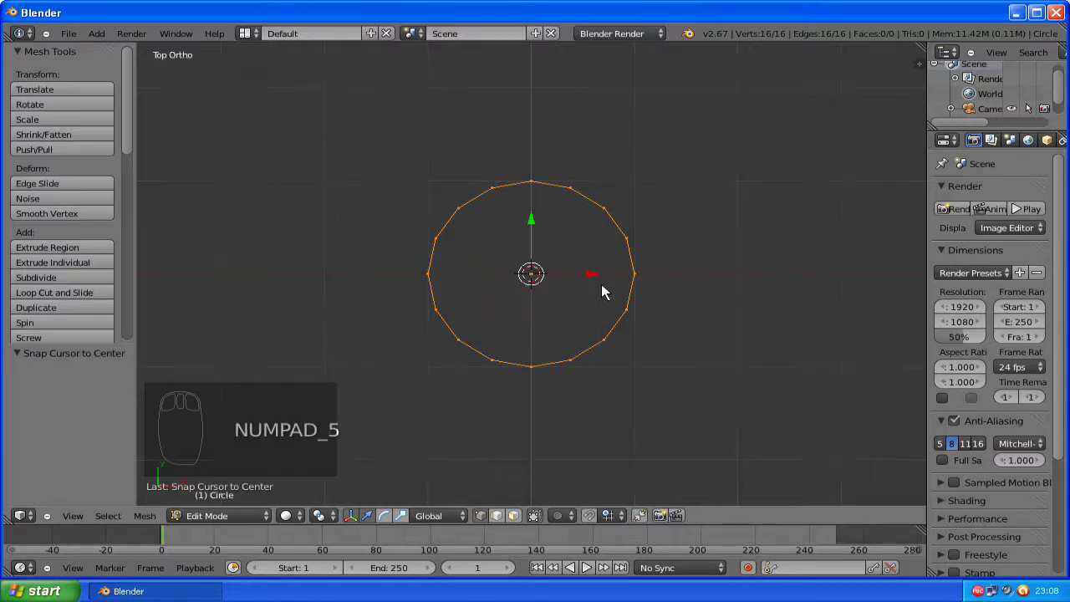
# Step: Inset a ring from the circle and extrude its outer loop downward for thickness
pyautogui.press('e')
pyautogui.press('s')
pyautogui.click(595, 284)
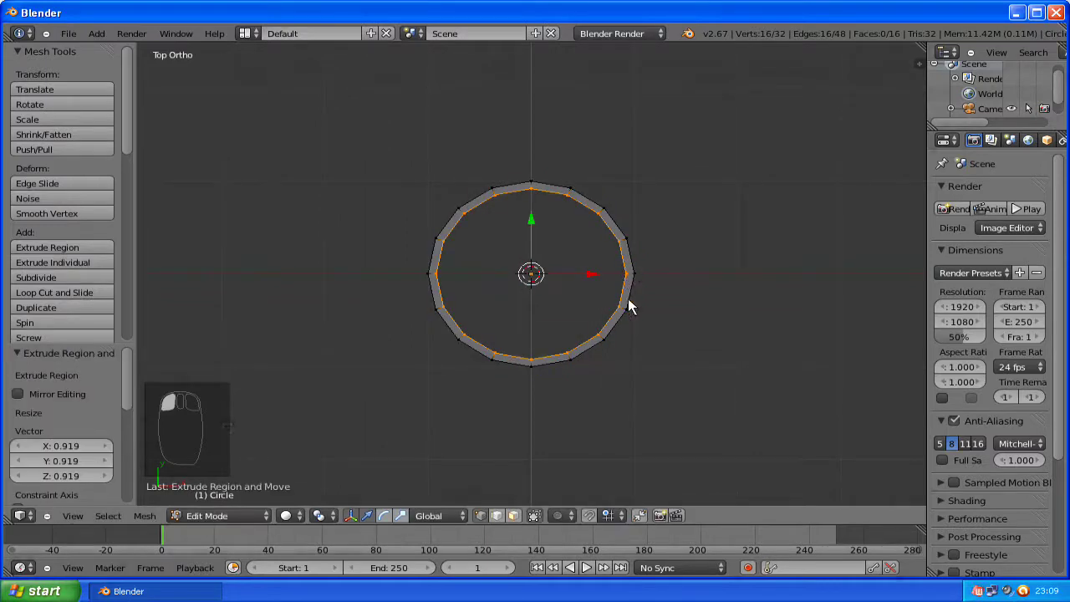
pyautogui.hotkey('ctrl', 'Tab')
pyautogui.click(457, 313)
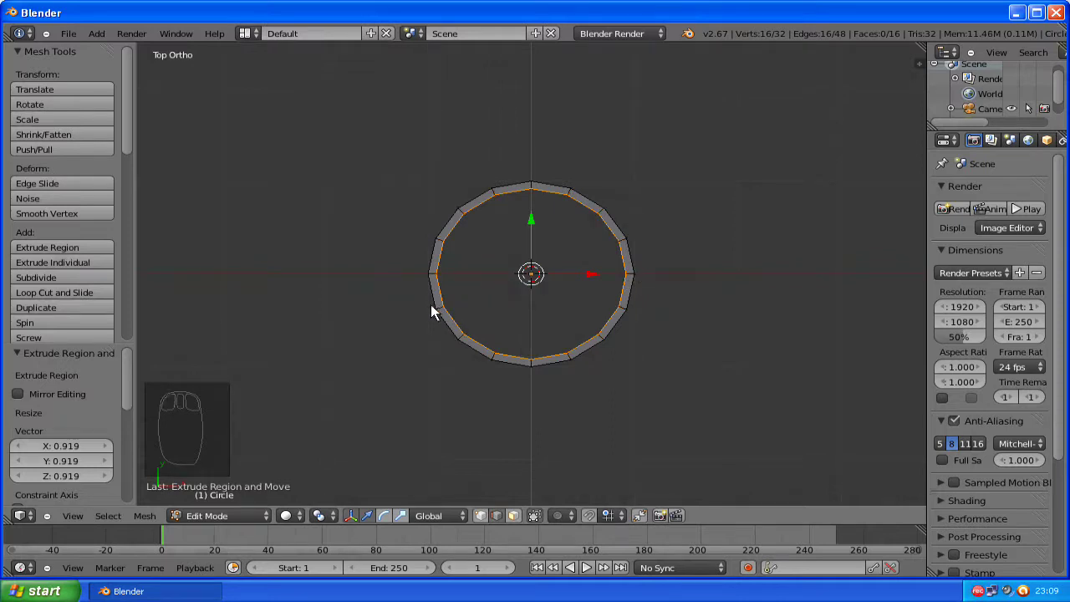
pyautogui.keyDown('alt'); pyautogui.keyDown('shift'); pyautogui.rightClick(432, 311); pyautogui.keyUp('shift'); pyautogui.keyUp('alt')
pyautogui.press('KP_3')
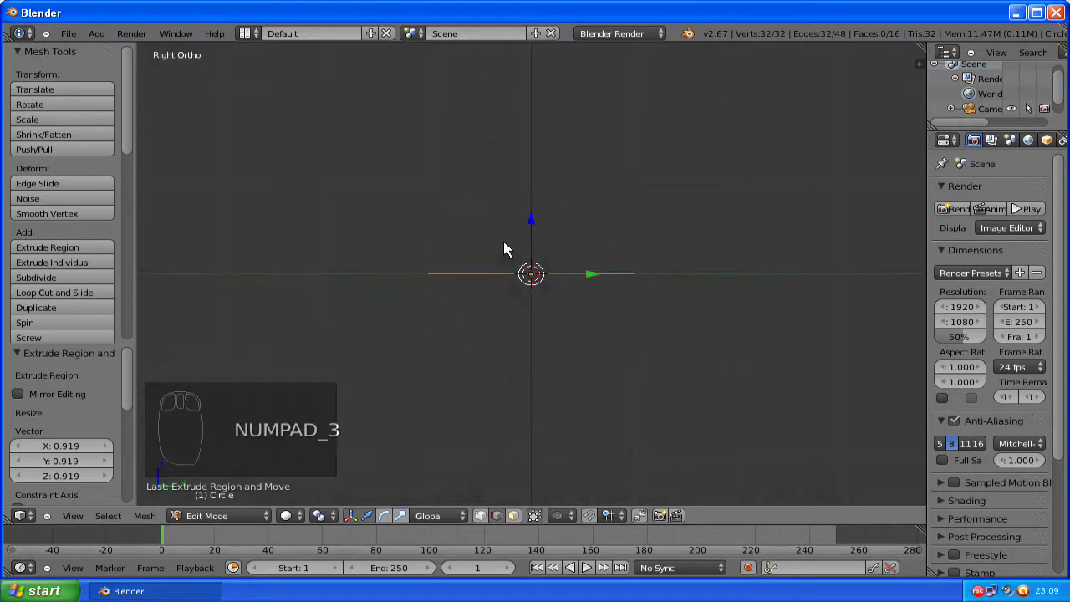
pyautogui.press('e')
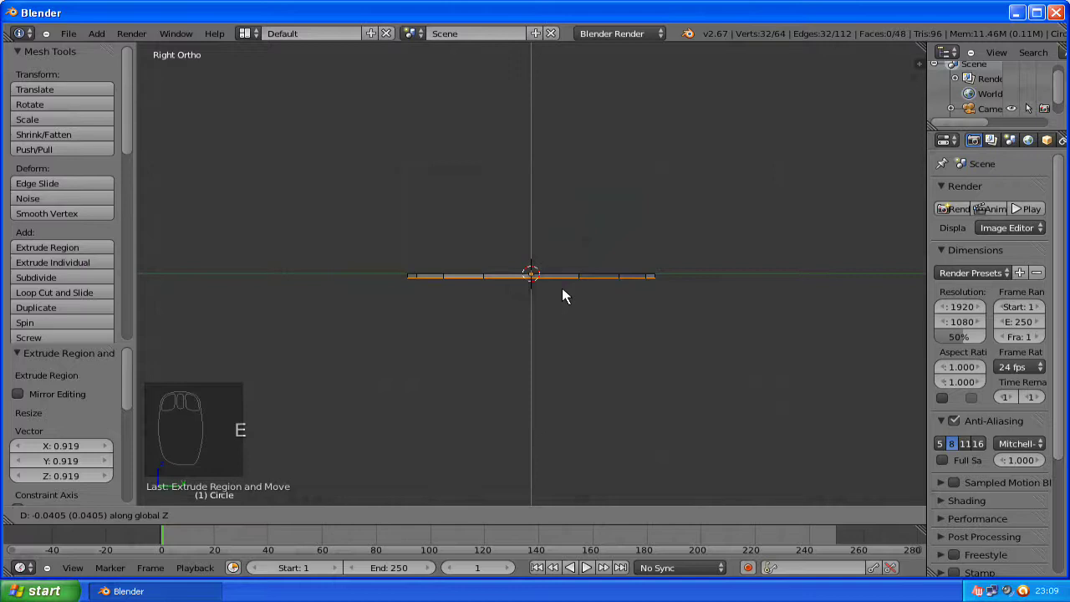
pyautogui.click(562, 289)
# Step: Extrude and scale the inner loop inward several times to step down the centre
pyautogui.moveTo(552, 233); pyautogui.dragTo(549, 294, button='middle')
pyautogui.keyDown('alt'); pyautogui.rightClick(520, 221); pyautogui.keyUp('alt')
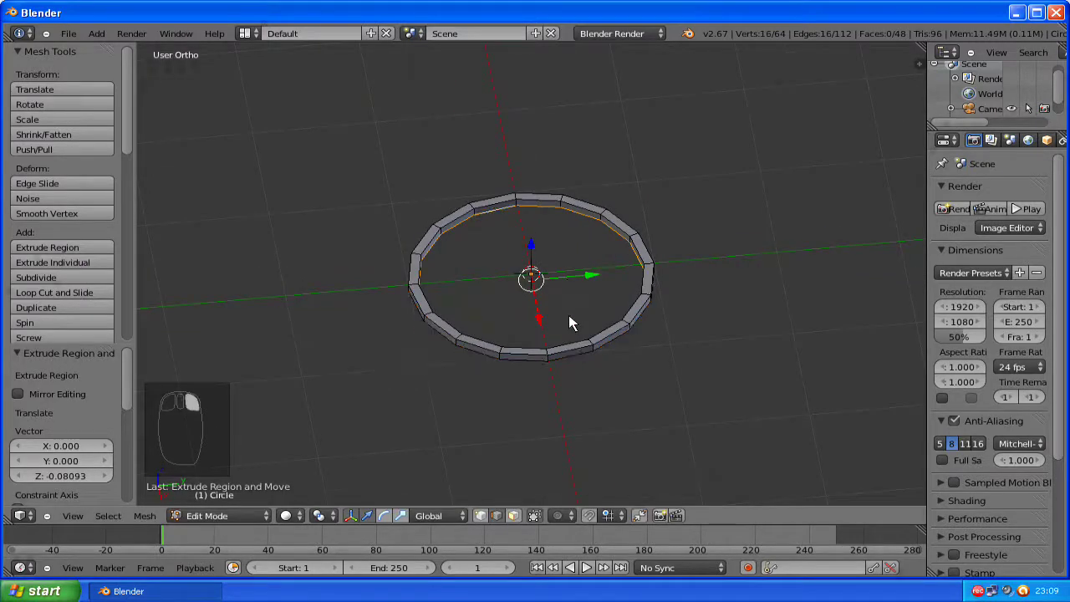
pyautogui.scroll(2, 619, 313)
pyautogui.press('e')
pyautogui.press('s')
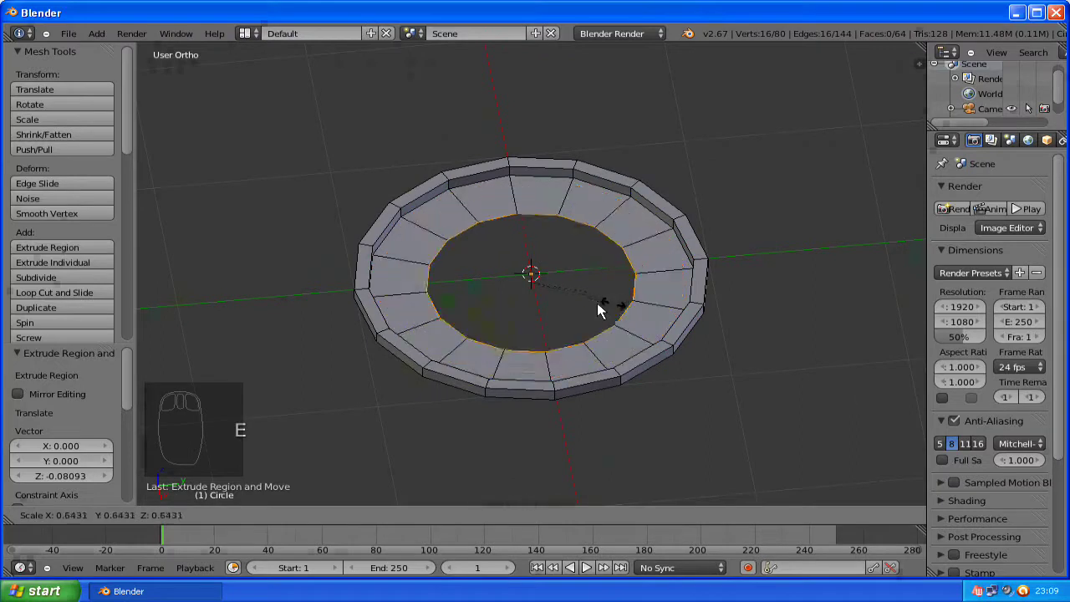
pyautogui.click(602, 303)
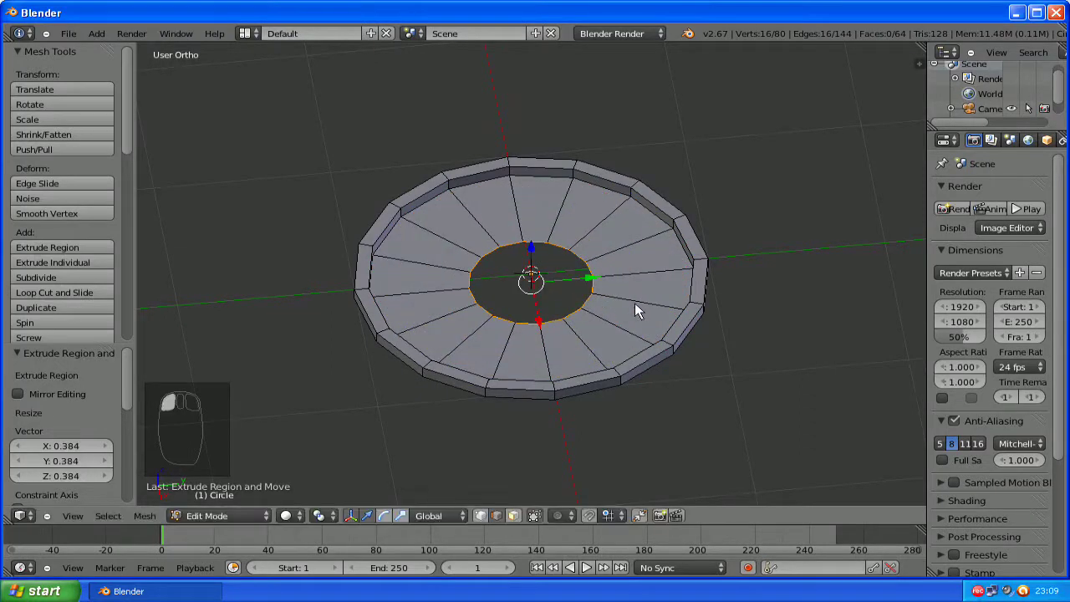
pyautogui.press('e')
pyautogui.click(694, 283)
pyautogui.press('s')
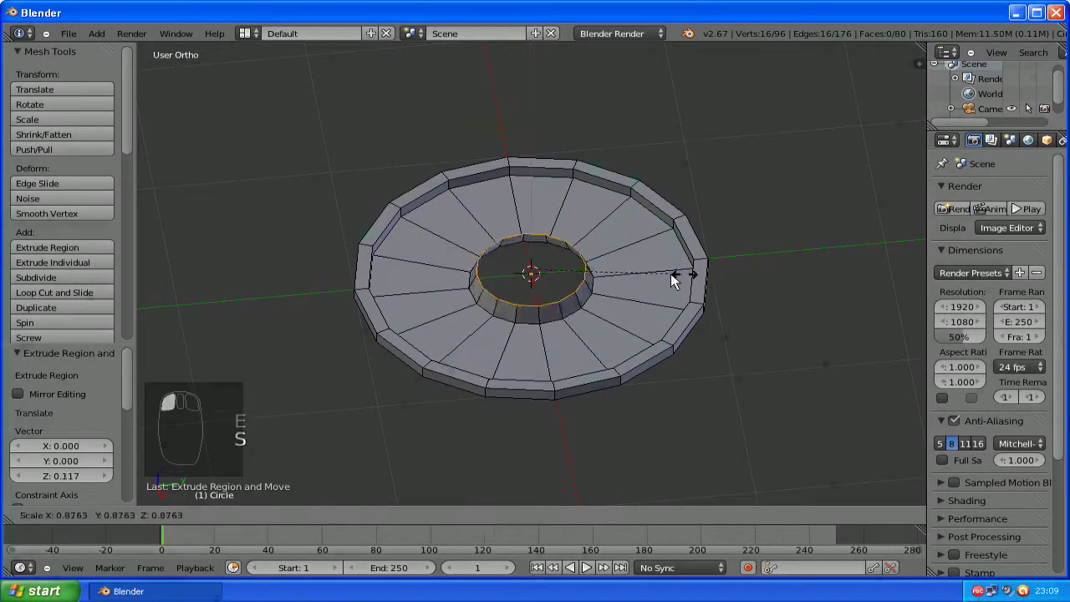
pyautogui.click(644, 270)
pyautogui.press('e')
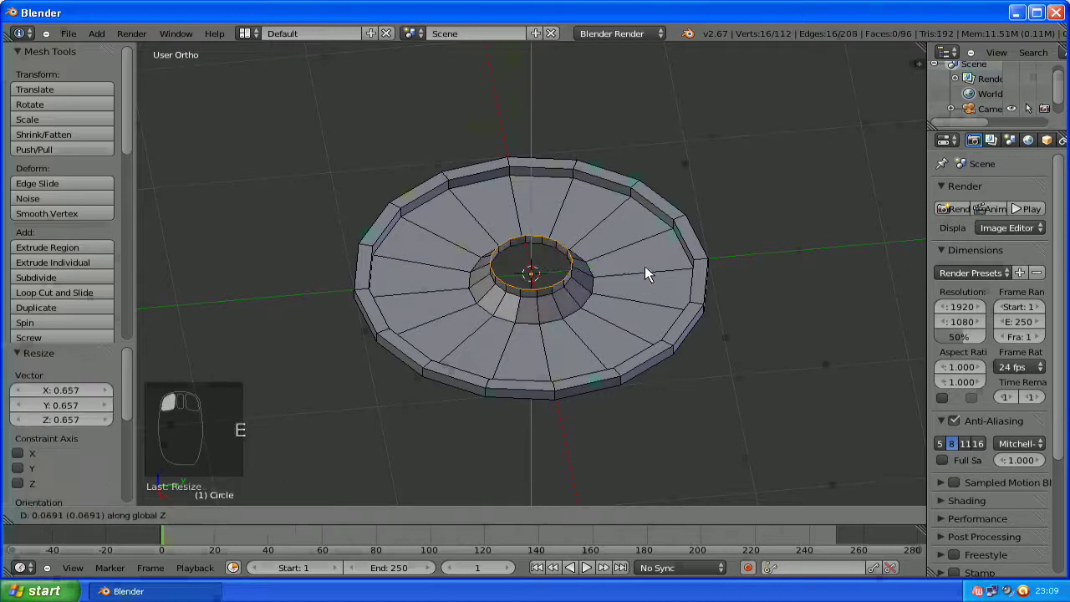
pyautogui.click(644, 265)
pyautogui.hotkey('alt', 'm')
# Step: Merge the innermost loop at centre into a single point
pyautogui.click(641, 267)
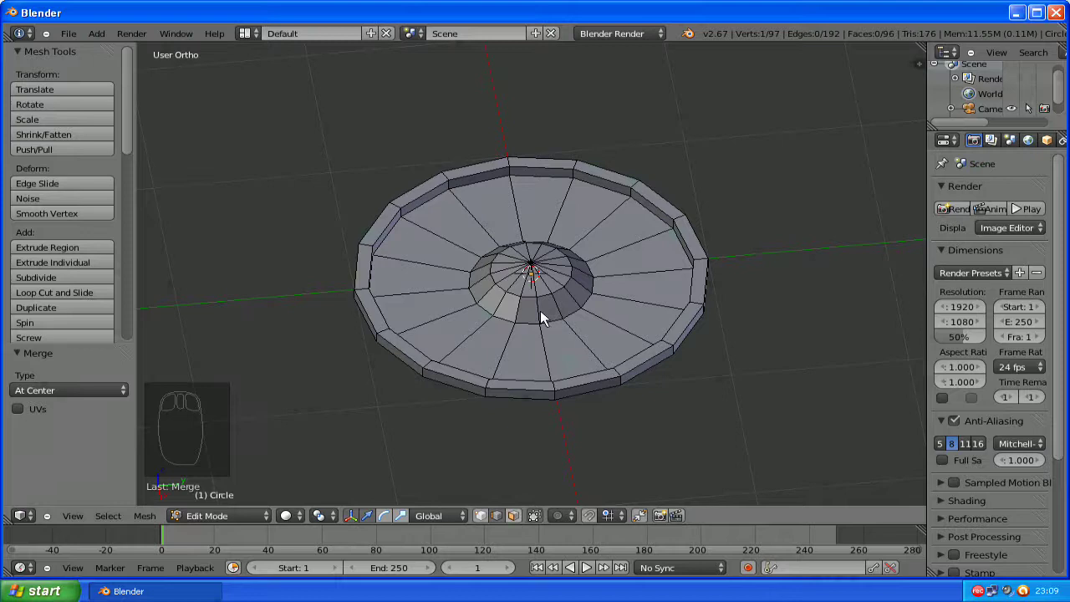
pyautogui.click(515, 519)
pyautogui.moveTo(525, 328); pyautogui.dragTo(528, 430, button='middle')
# Step: Circle-select the central dome faces and give them smooth shading
pyautogui.click(516, 518)
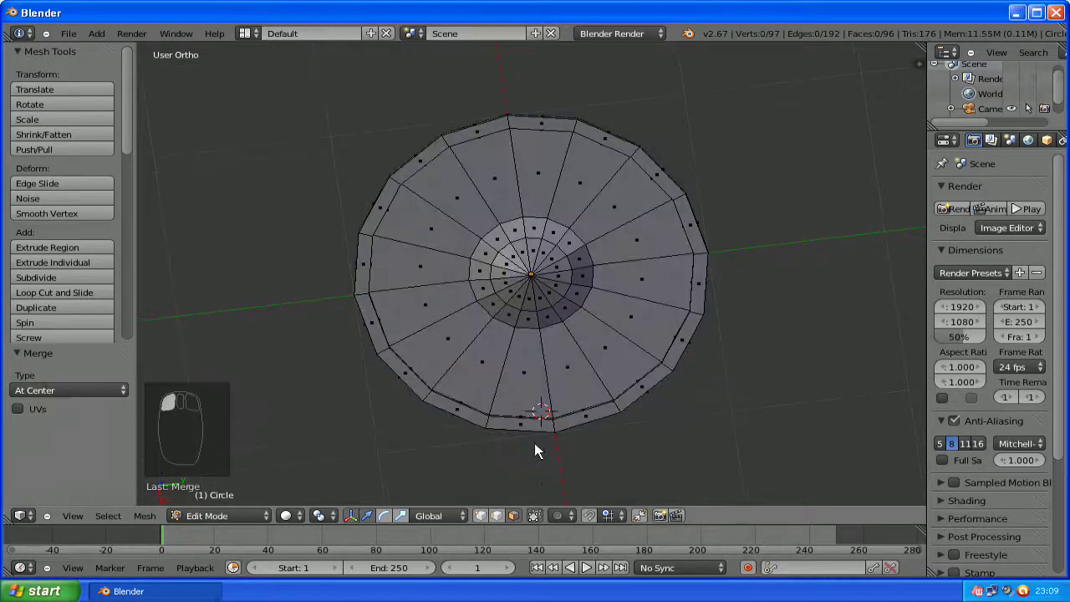
pyautogui.press('c')
pyautogui.scroll(-2, 530, 278)
pyautogui.scroll(-2, 531, 277)
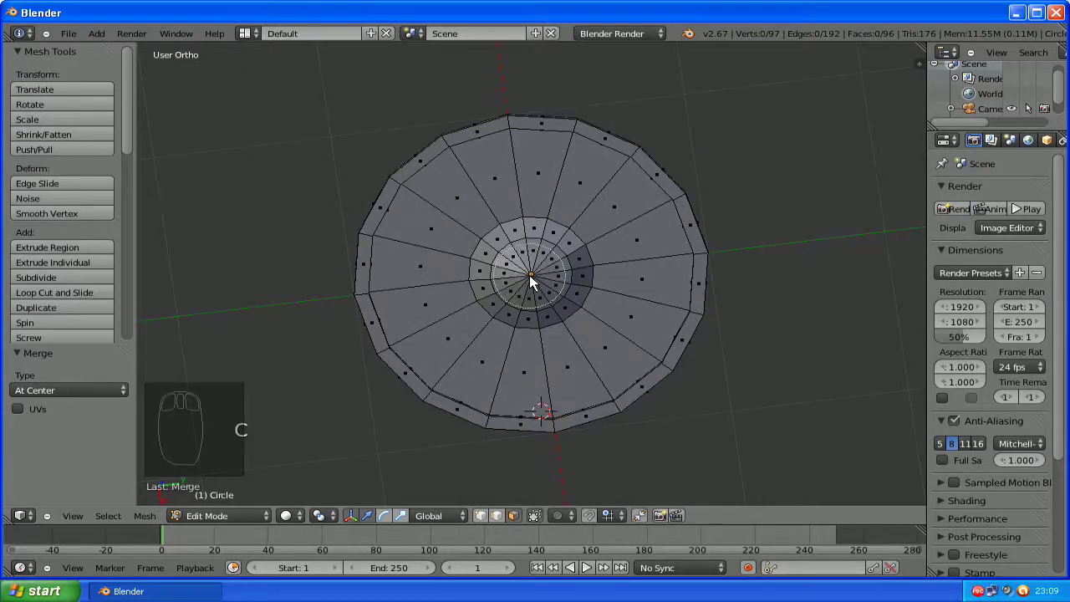
pyautogui.scroll(-1, 532, 279)
pyautogui.scroll(-2, 533, 281)
pyautogui.click(531, 276)
pyautogui.rightClick(531, 276)
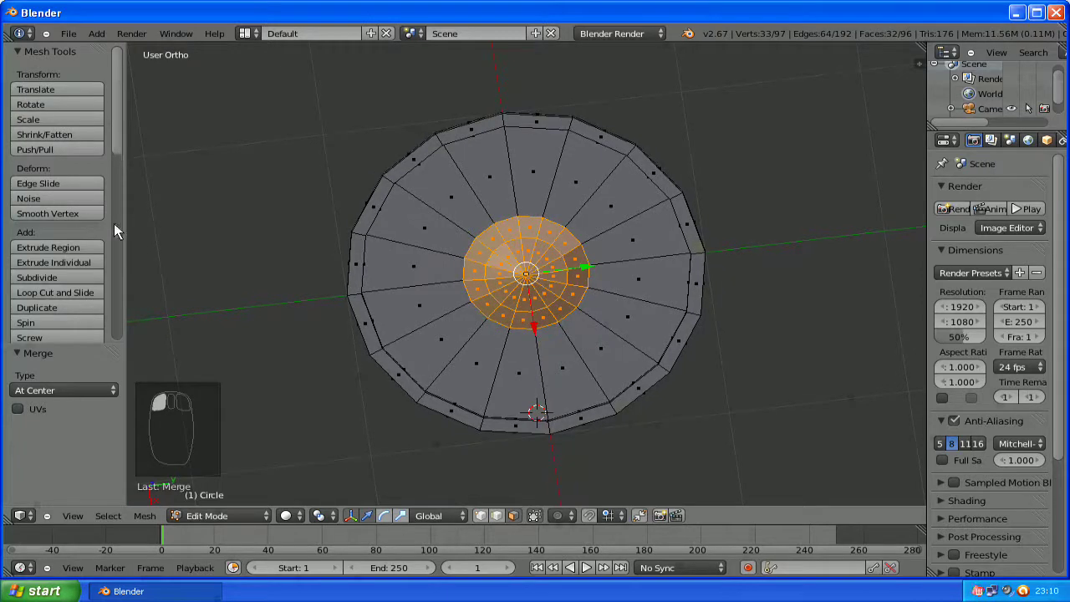
pyautogui.scroll(-6, 114, 228)
pyautogui.scroll(-2, 114, 234)
pyautogui.scroll(-1, 38, 275)
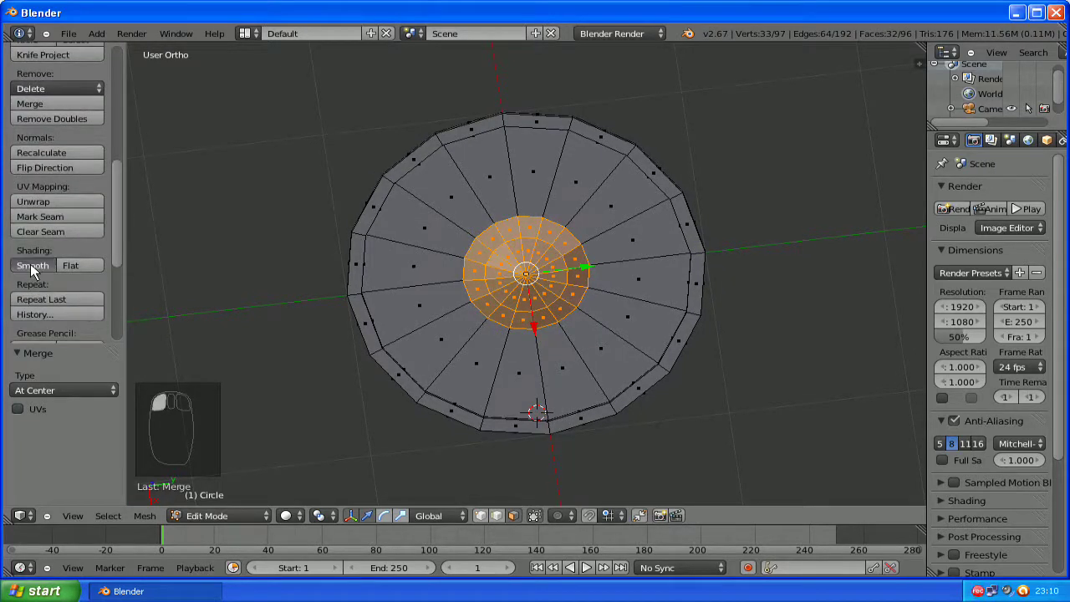
pyautogui.click(31, 264)
pyautogui.moveTo(504, 234)
pyautogui.mouseDown(button='middle')
pyautogui.moveTo(478, 99)
pyautogui.moveTo(406, 262)
pyautogui.moveTo(480, 299)
pyautogui.moveTo(501, 492)
pyautogui.mouseUp(button='middle')
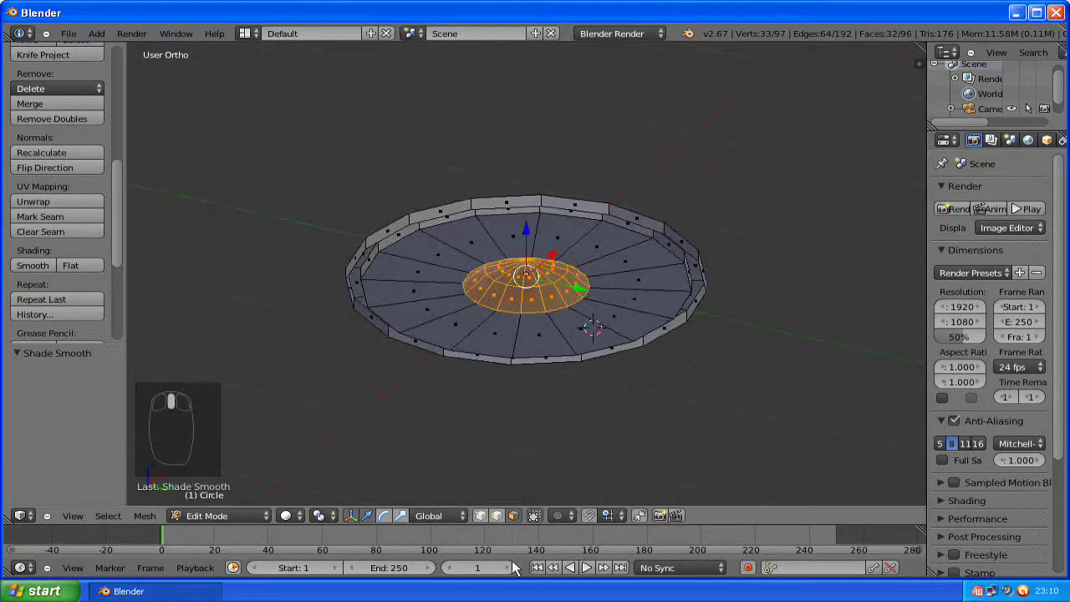
# Step: Select the disc's outer edge loop and lift it slightly along Z
pyautogui.keyDown('alt'); pyautogui.rightClick(527, 178); pyautogui.keyUp('alt')
pyautogui.press('KP_3')
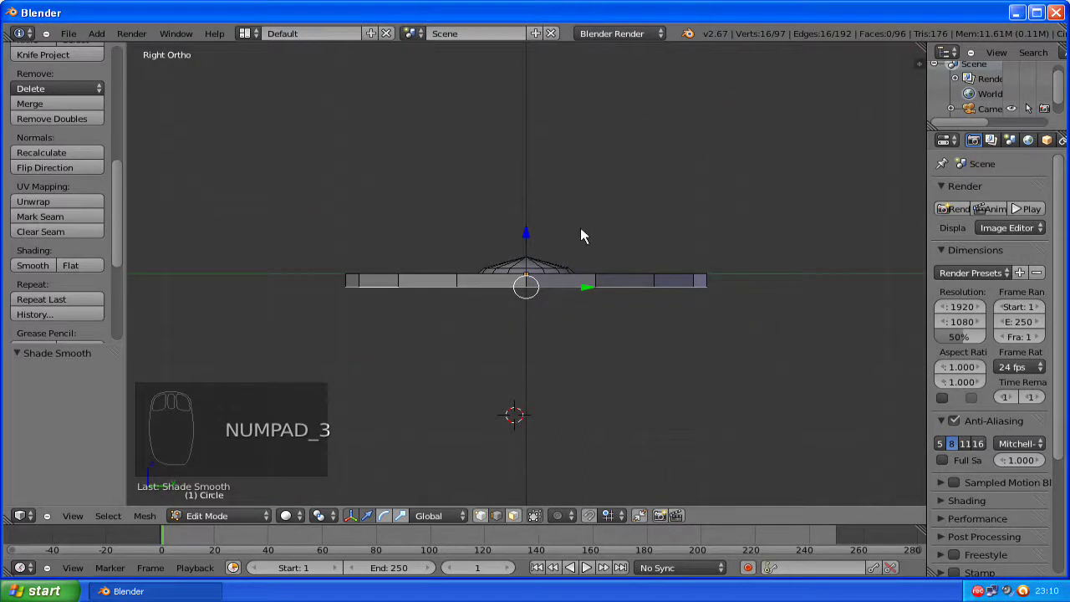
pyautogui.moveTo(527, 239); pyautogui.dragTo(602, 526)
pyautogui.moveTo(525, 261); pyautogui.dragTo(525, 249)
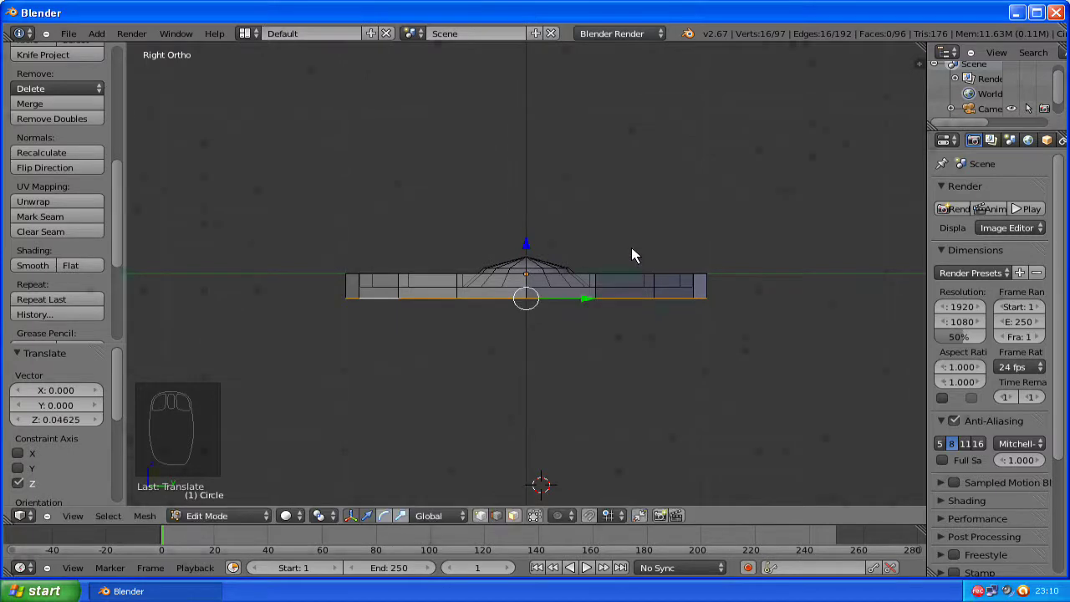
# Step: Extrude the rim inward and up, then fill the open back with a face
pyautogui.press('ctrl+KP_7')
pyautogui.press('e')
pyautogui.press('s')
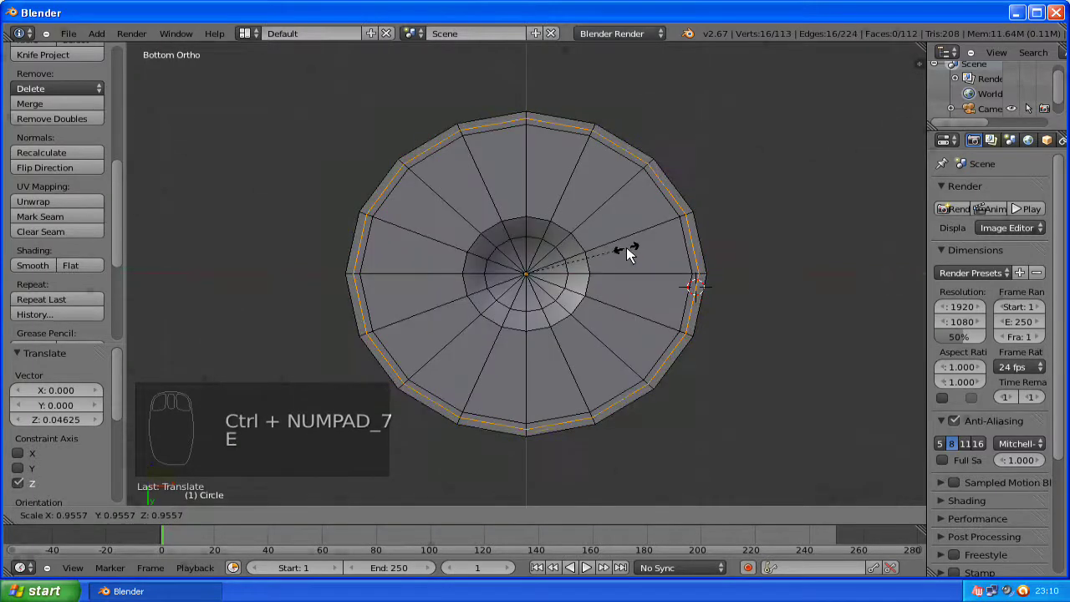
pyautogui.click(621, 247)
pyautogui.press('KP_3')
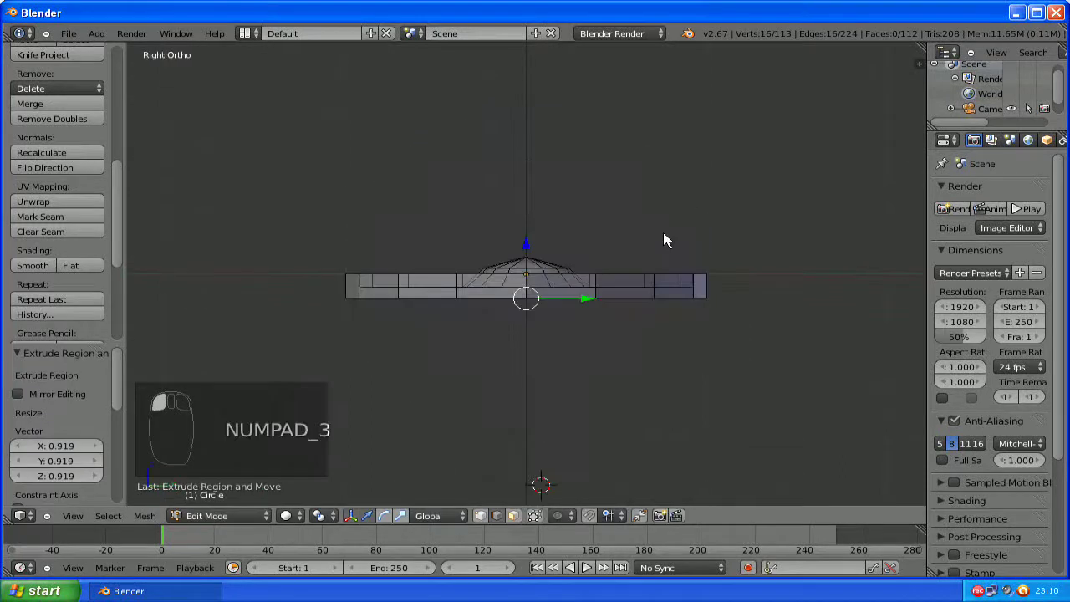
pyautogui.press('e')
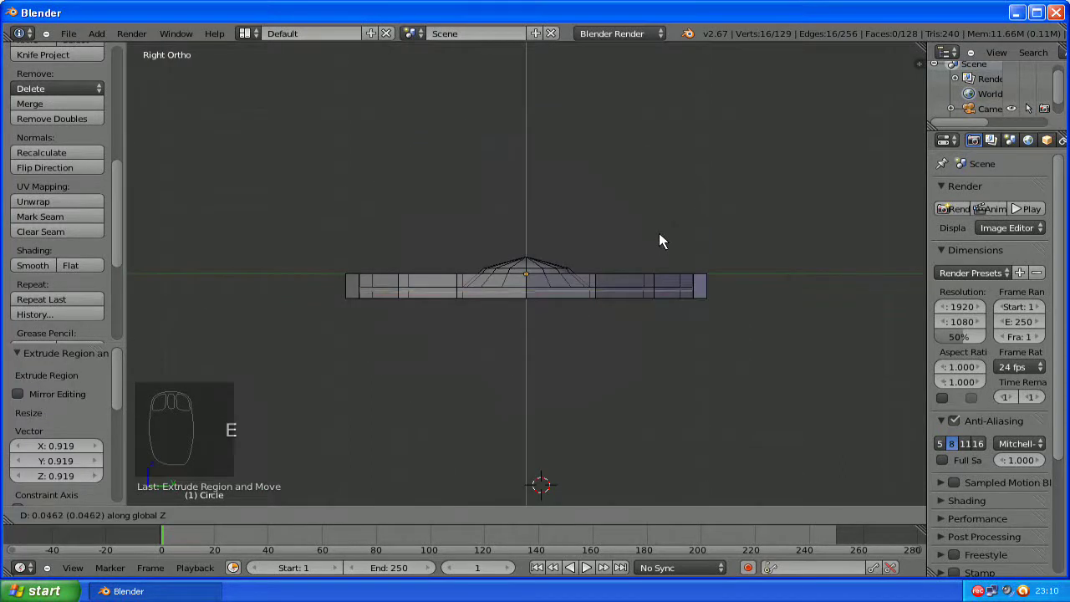
pyautogui.click(658, 234)
pyautogui.press('ctrl+KP_7')
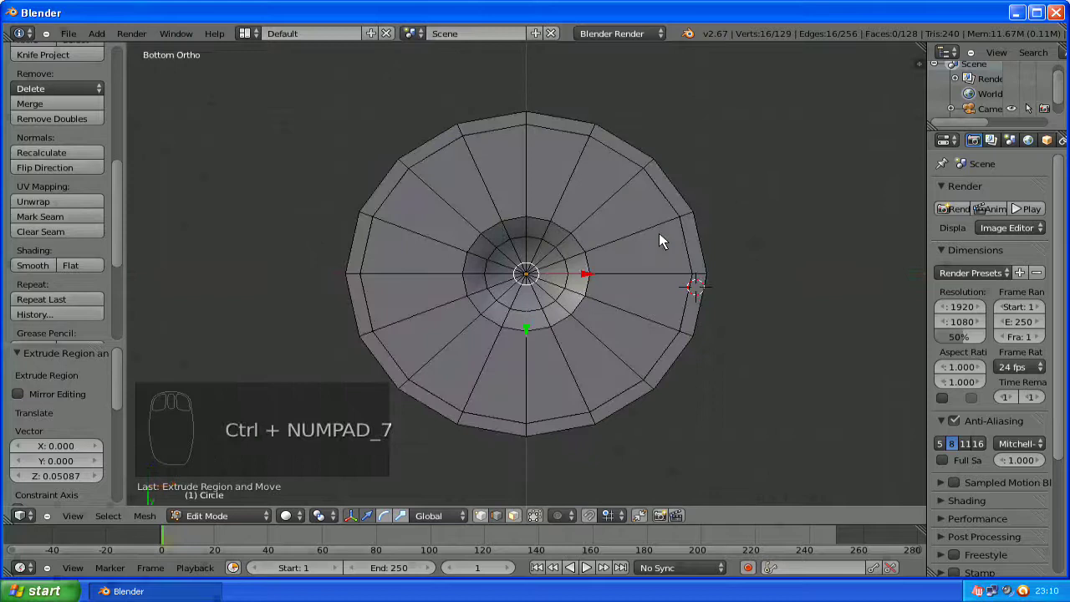
pyautogui.press('f')
pyautogui.press('Tab')
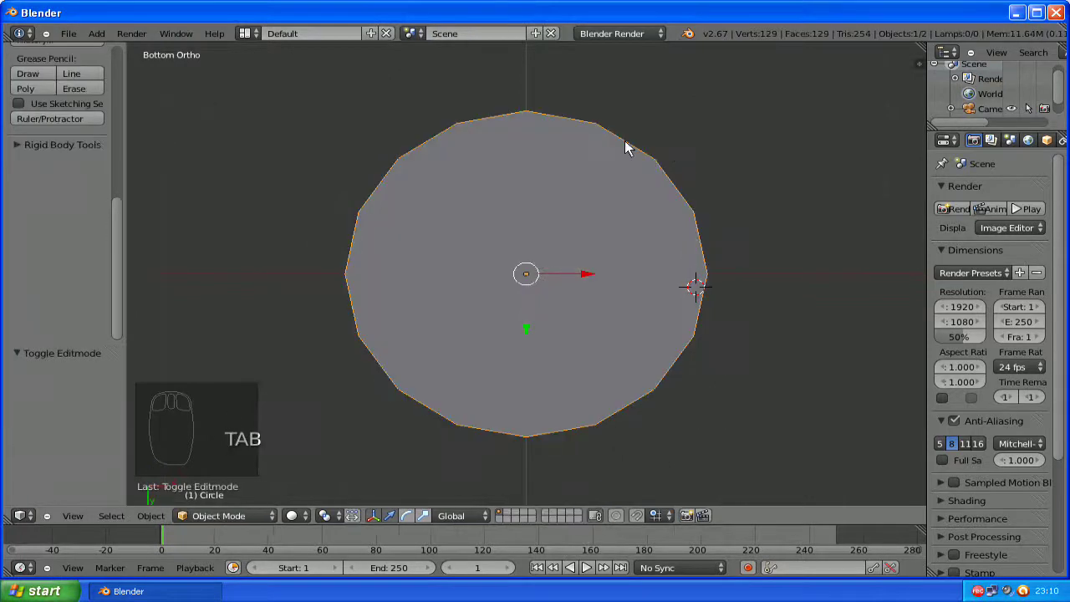
pyautogui.press('Tab')
# Step: Select the outer, inner top and lower rim edge loops plus the top face
pyautogui.press('a')
pyautogui.press('a')
pyautogui.press('a')
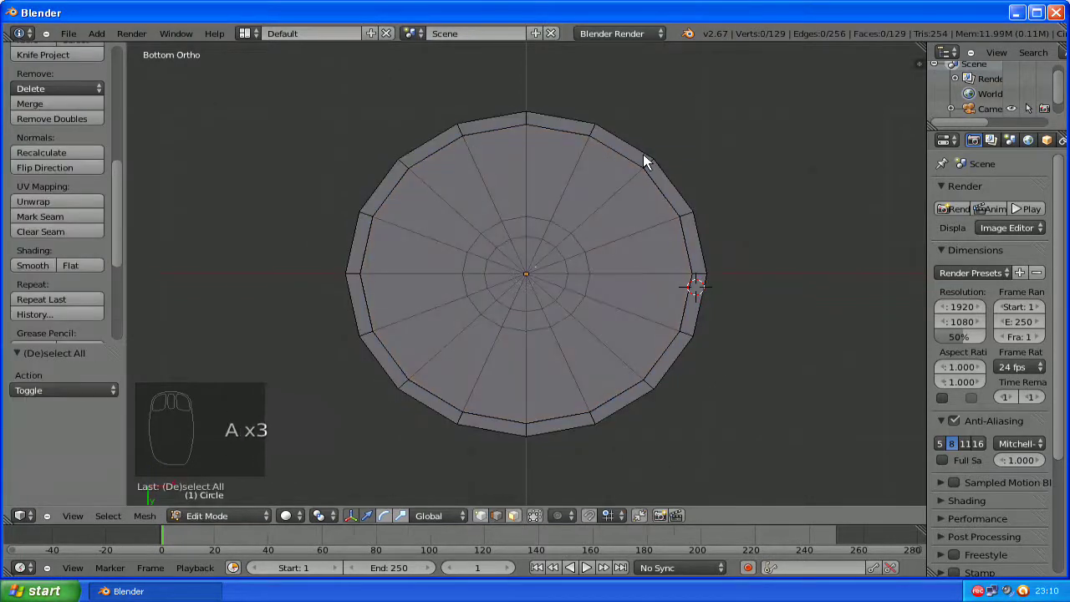
pyautogui.moveTo(577, 243); pyautogui.dragTo(432, 185, button='middle')
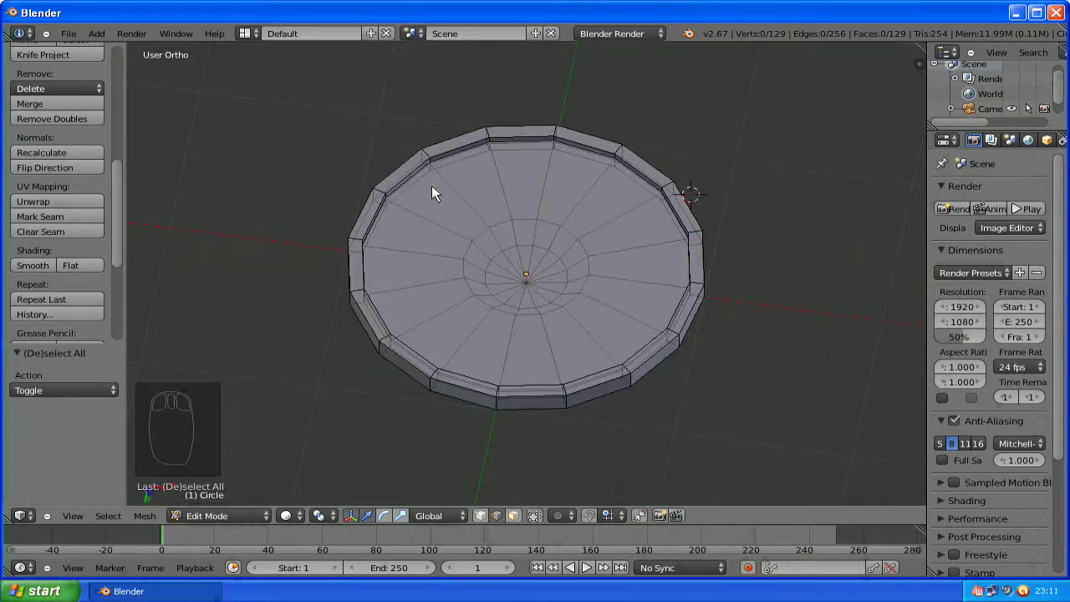
pyautogui.keyDown('alt'); pyautogui.rightClick(516, 132); pyautogui.keyUp('alt')
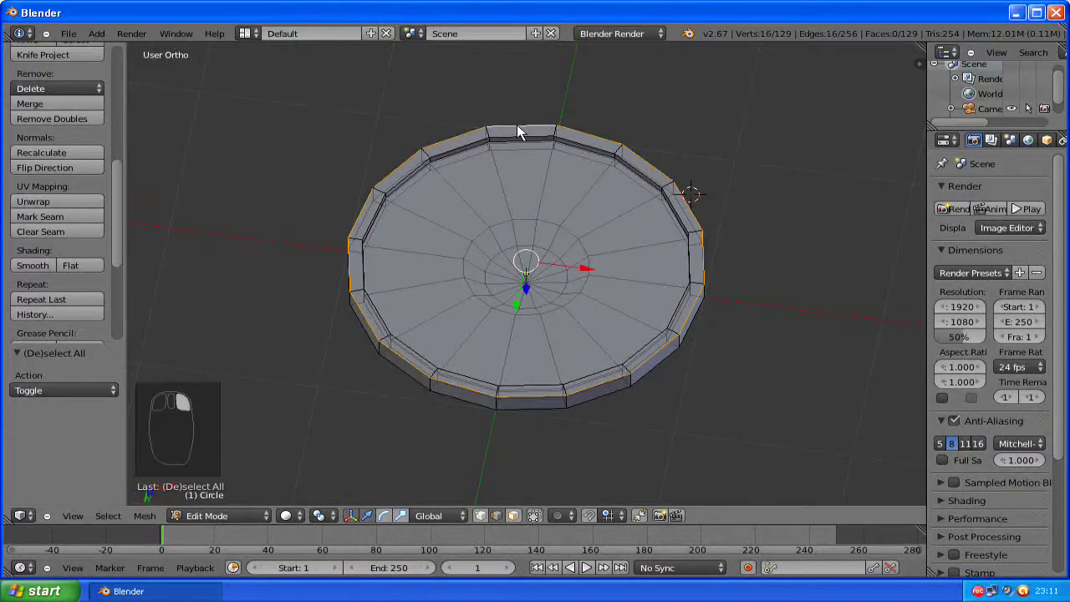
pyautogui.keyDown('alt'); pyautogui.keyDown('shift'); pyautogui.rightClick(458, 150); pyautogui.keyUp('shift'); pyautogui.keyUp('alt')
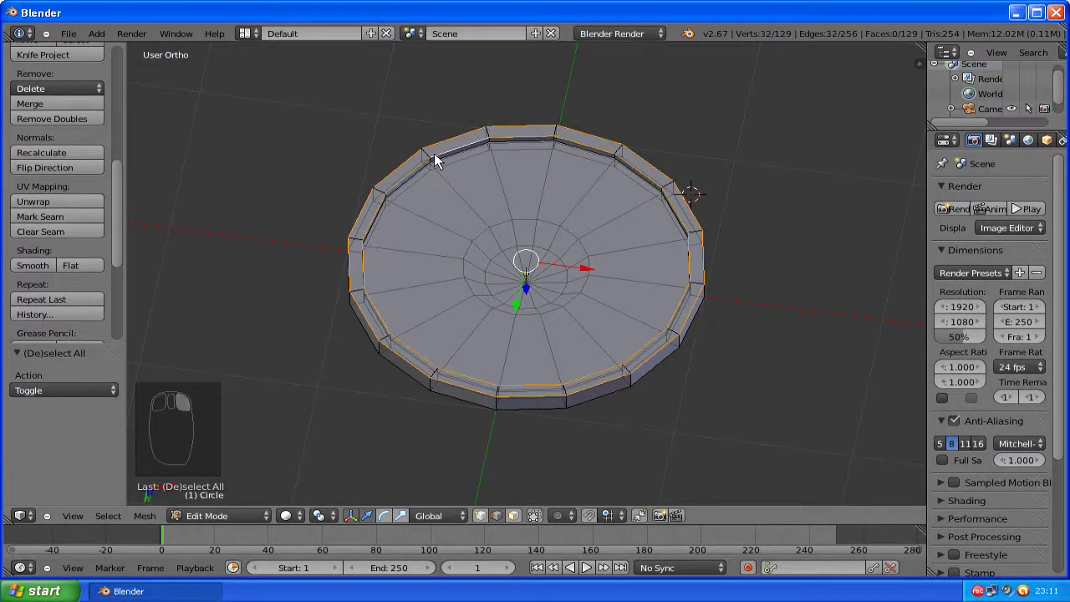
pyautogui.keyDown('alt'); pyautogui.keyDown('shift'); pyautogui.rightClick(465, 356); pyautogui.keyUp('shift'); pyautogui.keyUp('alt')
pyautogui.click(479, 516)
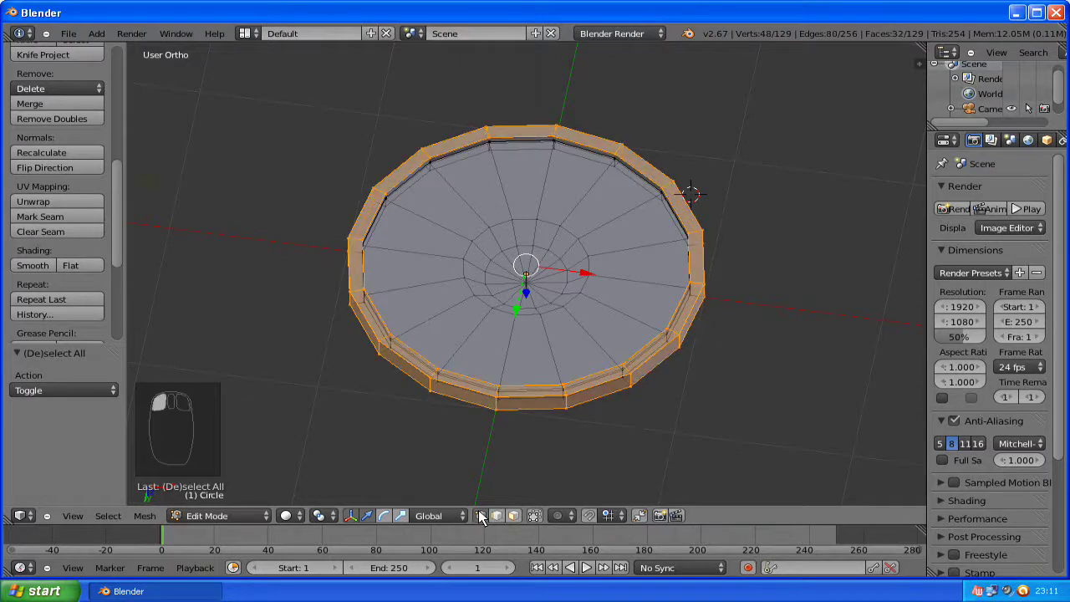
pyautogui.moveTo(477, 369); pyautogui.dragTo(461, 235, button='middle')
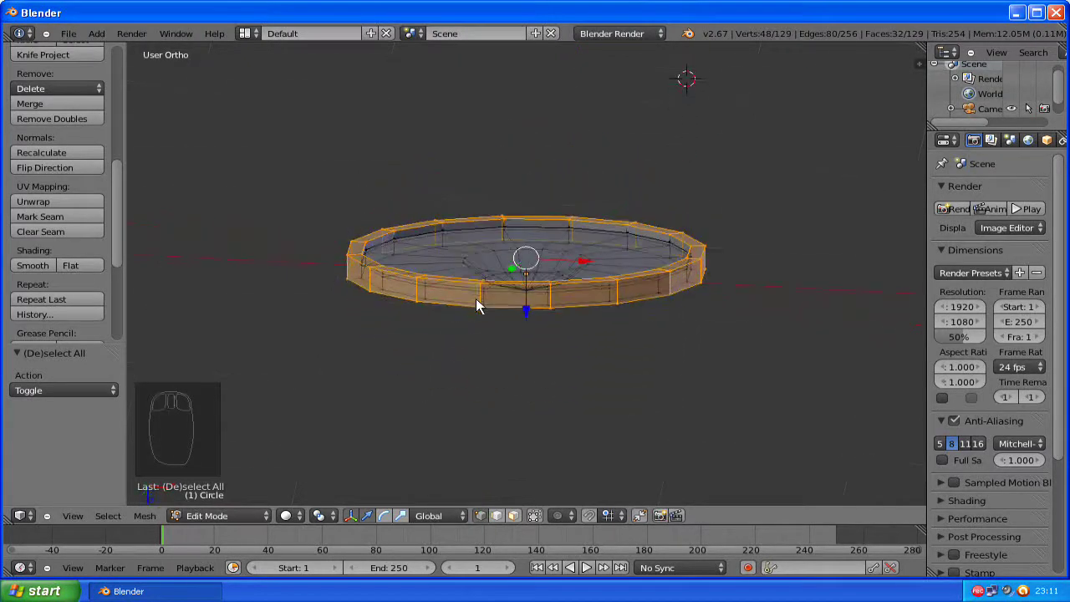
pyautogui.moveTo(489, 327); pyautogui.dragTo(468, 205, button='middle')
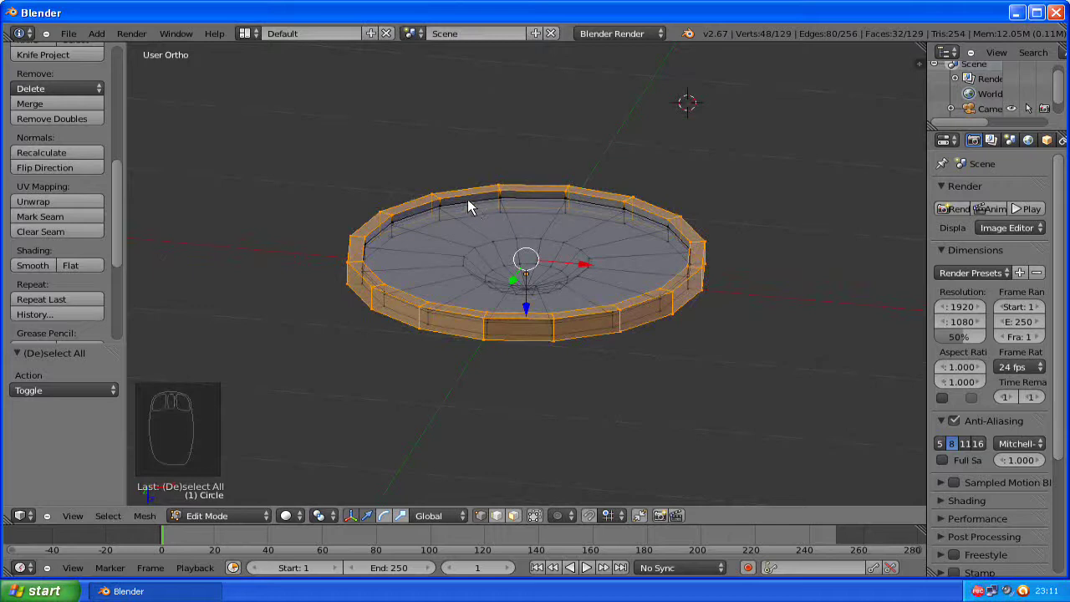
pyautogui.keyDown('alt'); pyautogui.keyDown('shift'); pyautogui.rightClick(468, 206); pyautogui.keyUp('shift'); pyautogui.keyUp('alt')
pyautogui.moveTo(448, 429); pyautogui.dragTo(621, 471, button='middle')
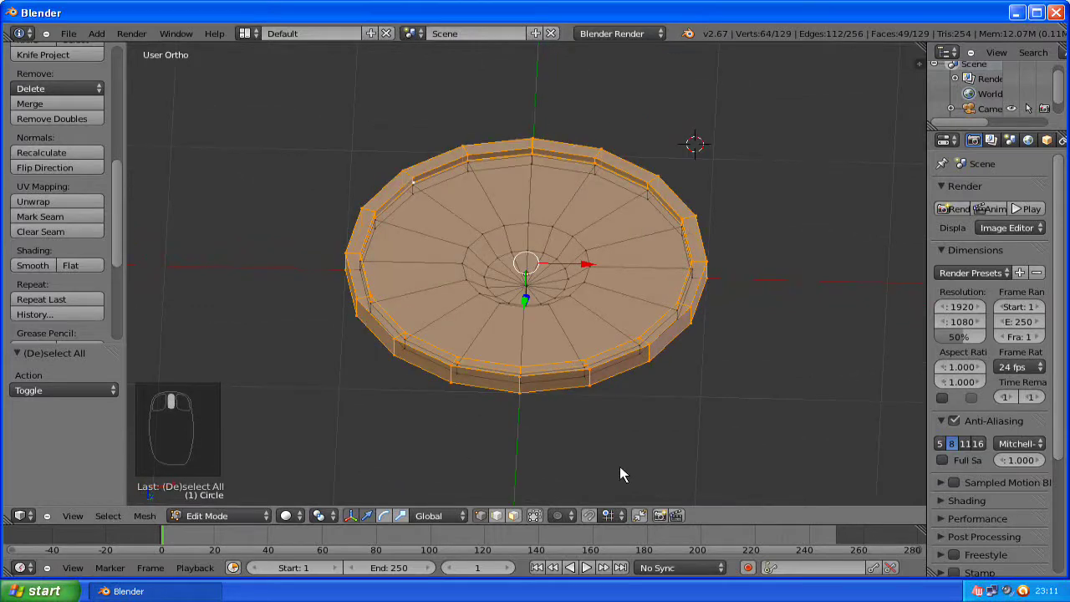
# Step: Deselect the top face and add the rim top and inner wall loops
pyautogui.click(502, 518)
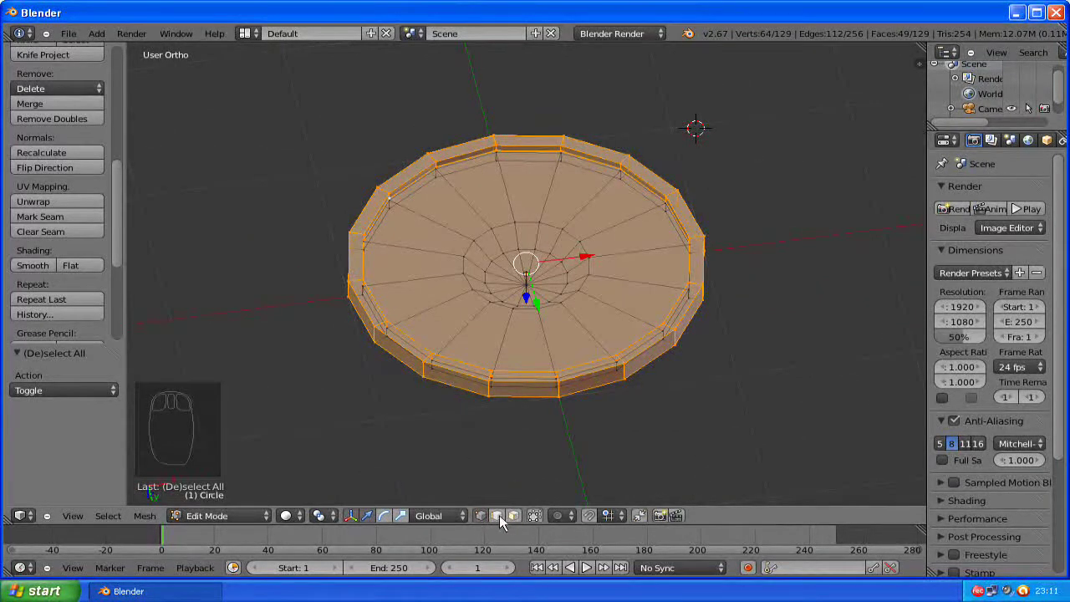
pyautogui.click(513, 515)
pyautogui.keyDown('shift'); pyautogui.rightClick(523, 276); pyautogui.keyUp('shift')
pyautogui.moveTo(470, 410)
pyautogui.mouseDown(button='middle')
pyautogui.moveTo(467, 163)
pyautogui.moveTo(446, 96)
pyautogui.moveTo(522, 466)
pyautogui.moveTo(466, 490)
pyautogui.mouseUp(button='middle')
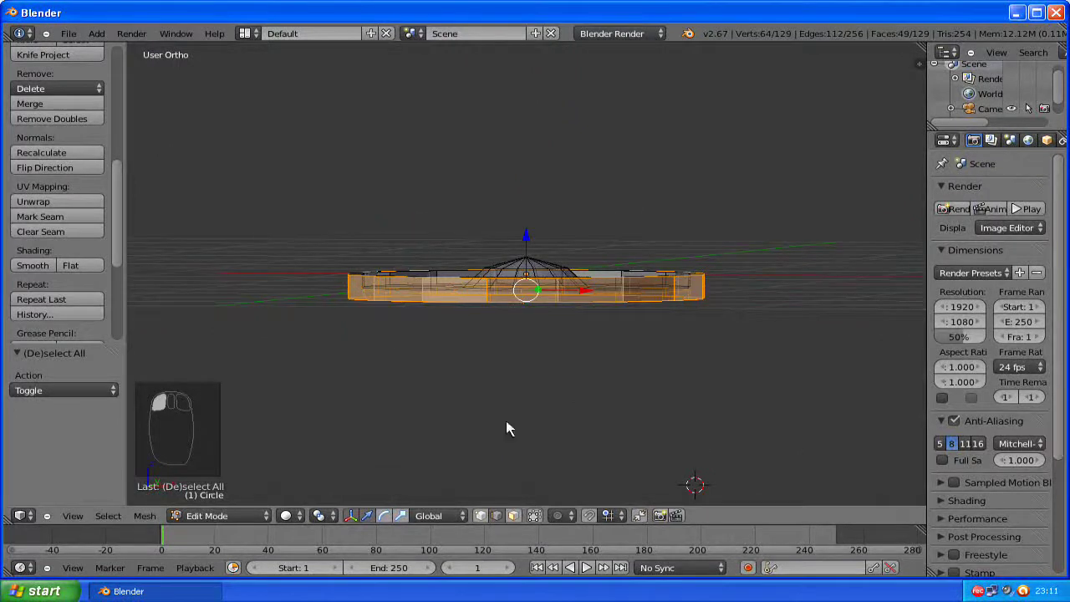
pyautogui.moveTo(506, 430)
pyautogui.mouseDown(button='middle')
pyautogui.moveTo(519, 301)
pyautogui.moveTo(518, 326)
pyautogui.moveTo(442, 243)
pyautogui.mouseUp(button='middle')
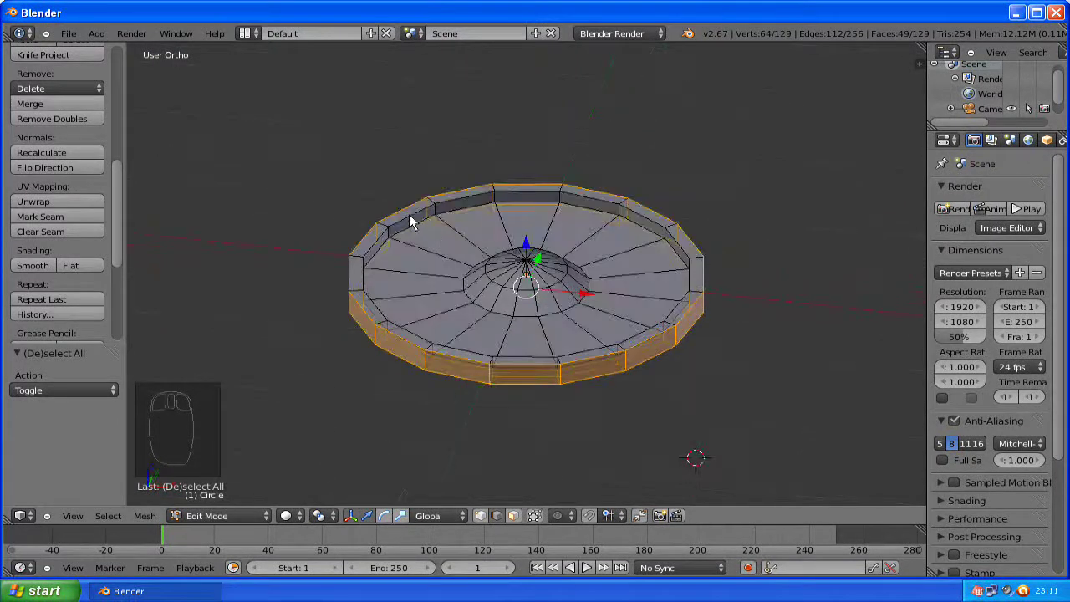
pyautogui.press('alt')
pyautogui.keyDown('alt'); pyautogui.keyDown('shift'); pyautogui.click(416, 221); pyautogui.keyUp('shift'); pyautogui.keyUp('alt')
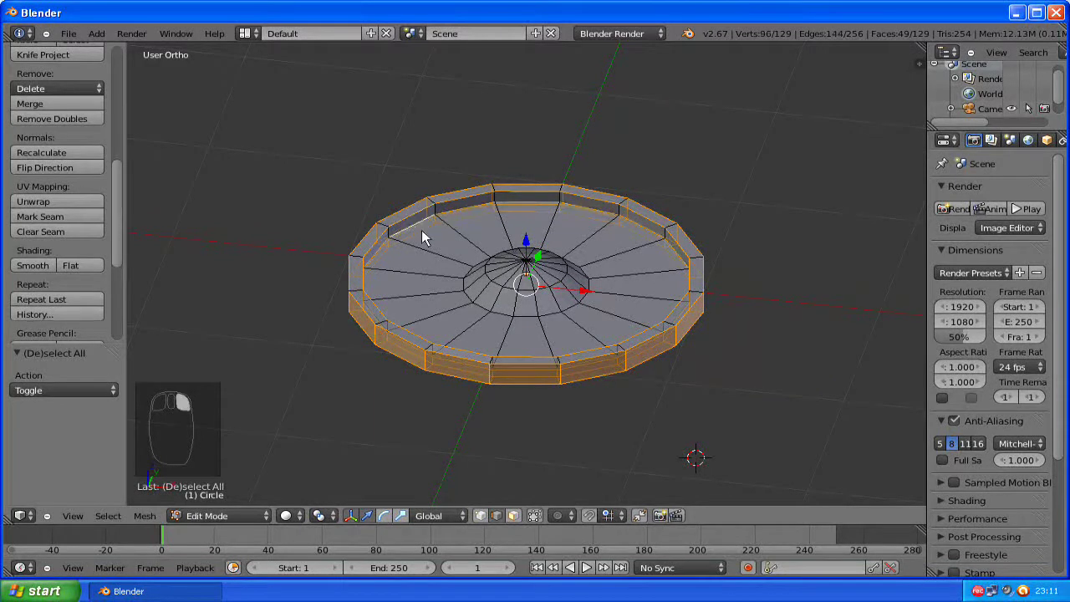
pyautogui.click(514, 515)
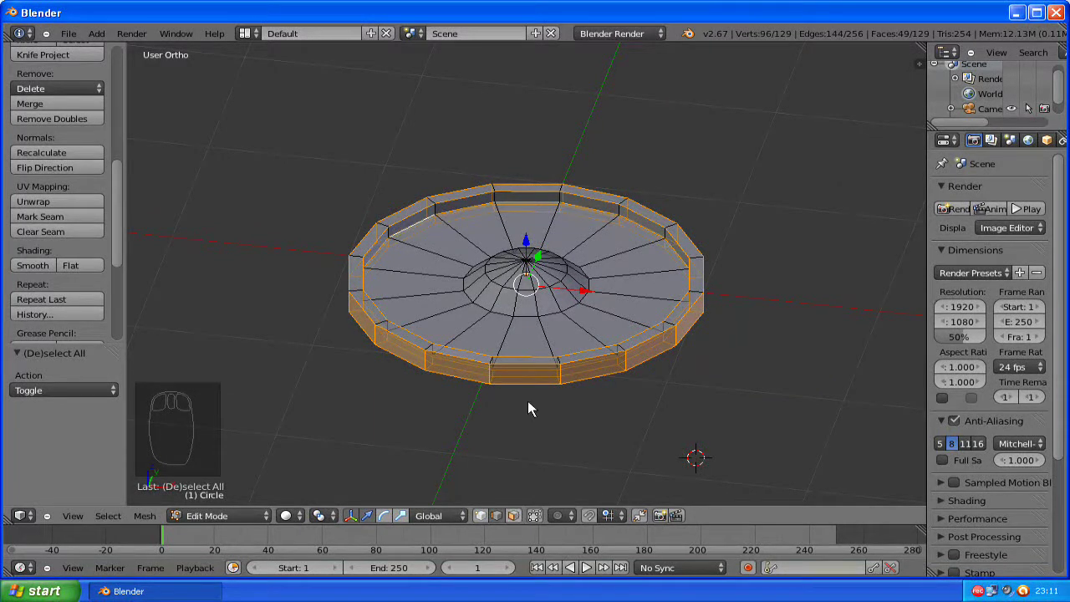
pyautogui.click(495, 516)
pyautogui.keyDown('alt'); pyautogui.keyDown('shift'); pyautogui.rightClick(422, 215); pyautogui.keyUp('shift'); pyautogui.keyUp('alt')
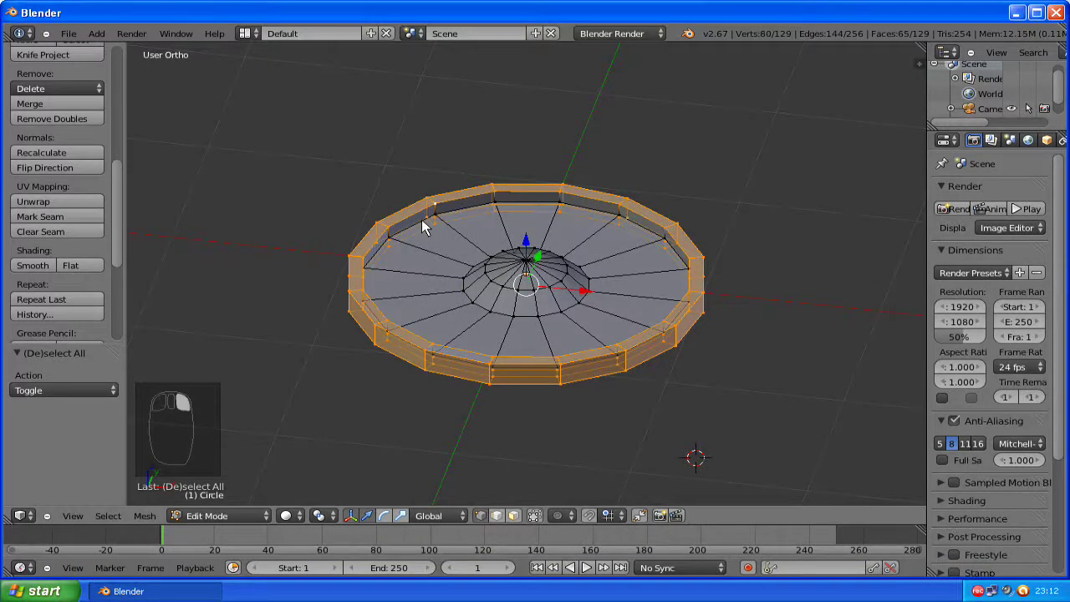
pyautogui.keyDown('alt'); pyautogui.keyDown('shift'); pyautogui.rightClick(446, 215); pyautogui.keyUp('shift'); pyautogui.keyUp('alt')
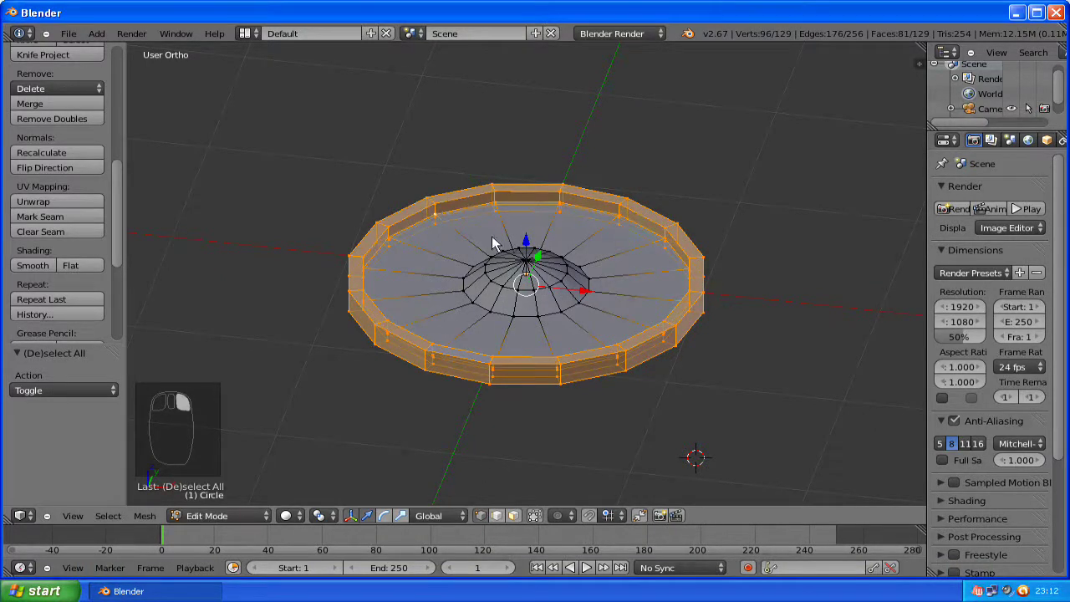
# Step: Shade the selected rim smooth and inspect the shield in Object Mode
pyautogui.click(49, 263)
pyautogui.press('Tab')
pyautogui.moveTo(536, 311); pyautogui.dragTo(508, 399, button='middle')
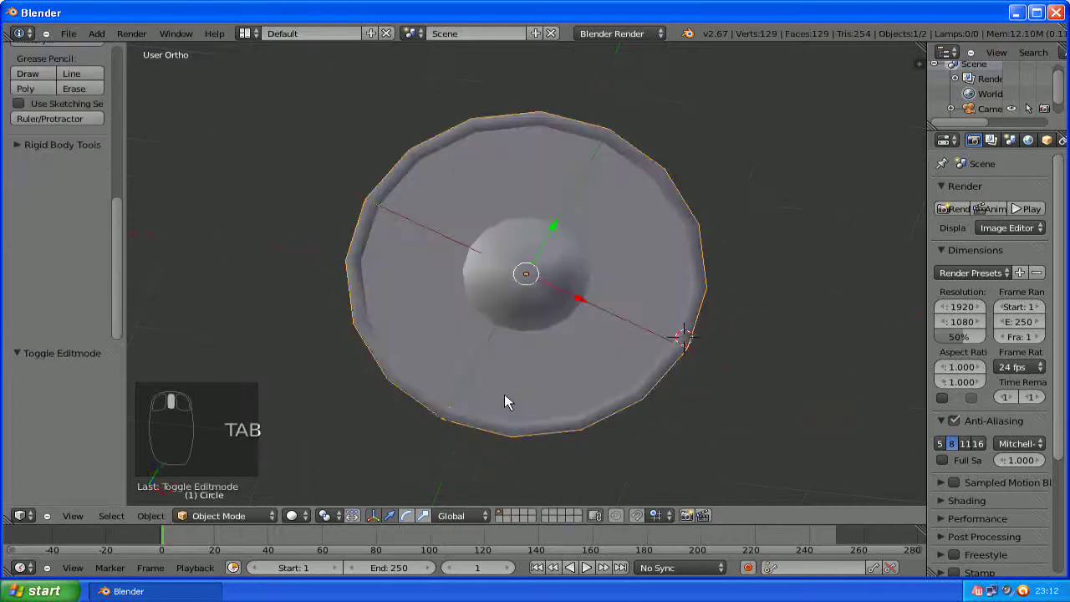
pyautogui.scroll(-2, 575, 242)
pyautogui.scroll(-1, 516, 298)
pyautogui.moveTo(516, 298)
pyautogui.mouseDown(button='middle')
pyautogui.moveTo(596, 144)
pyautogui.moveTo(614, 198)
pyautogui.mouseUp(button='middle')
# Step: Back in Edit Mode, select the disc's lower rim loop and bring up snapping
pyautogui.press('Tab')
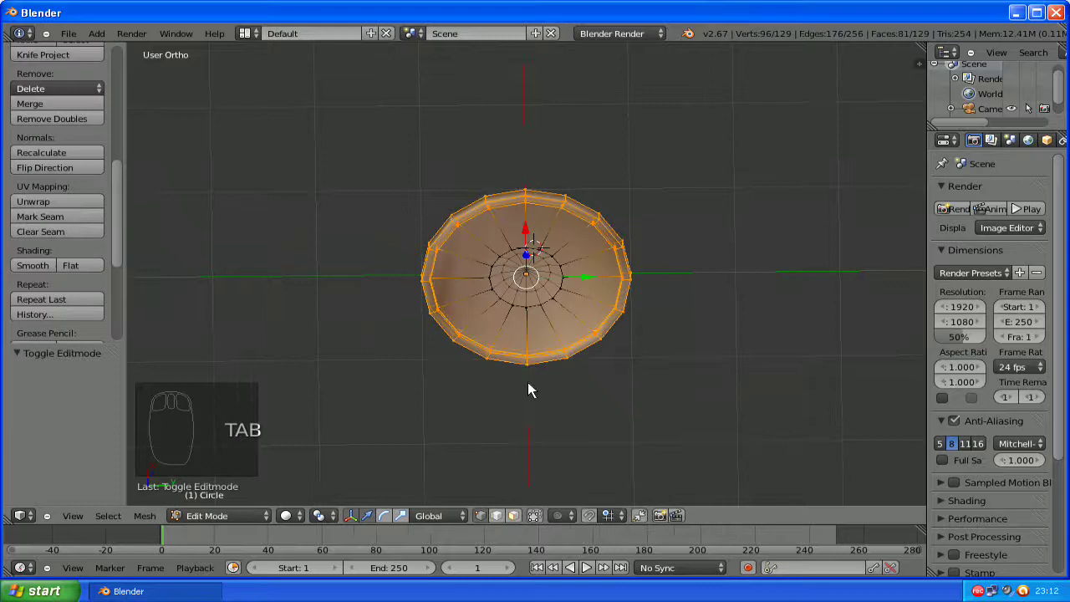
pyautogui.moveTo(528, 384); pyautogui.dragTo(515, 517, button='middle')
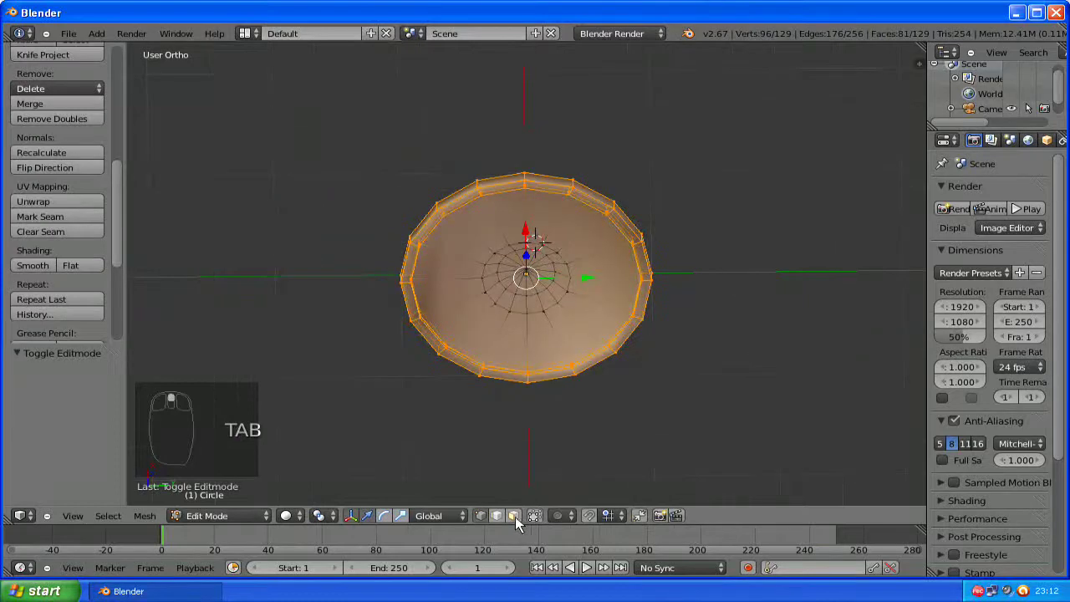
pyautogui.keyDown('alt'); pyautogui.rightClick(485, 283); pyautogui.keyUp('alt')
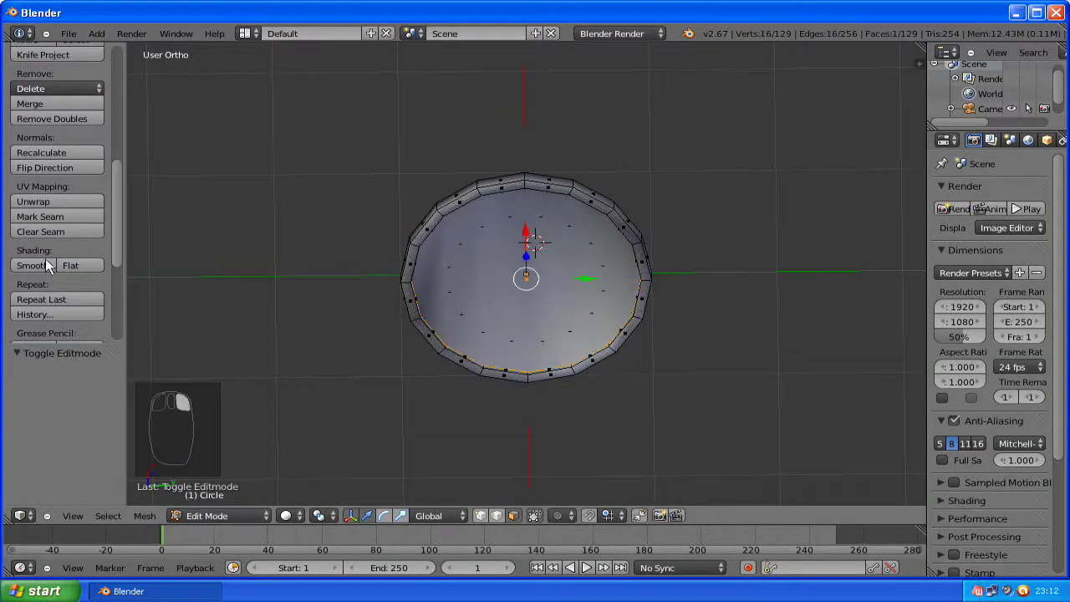
pyautogui.press('Tab')
pyautogui.moveTo(642, 276); pyautogui.dragTo(641, 263, button='middle')
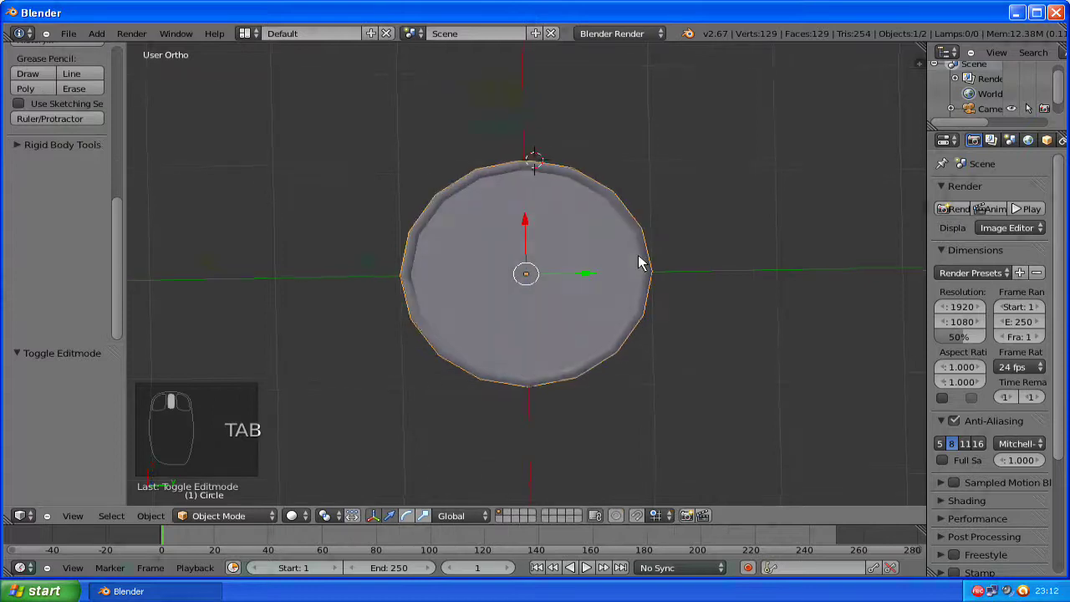
pyautogui.press('Tab')
pyautogui.hotkey('shift', 's')
# Step: Snap the 3D cursor to the centre and add a torus there
pyautogui.click(556, 223)
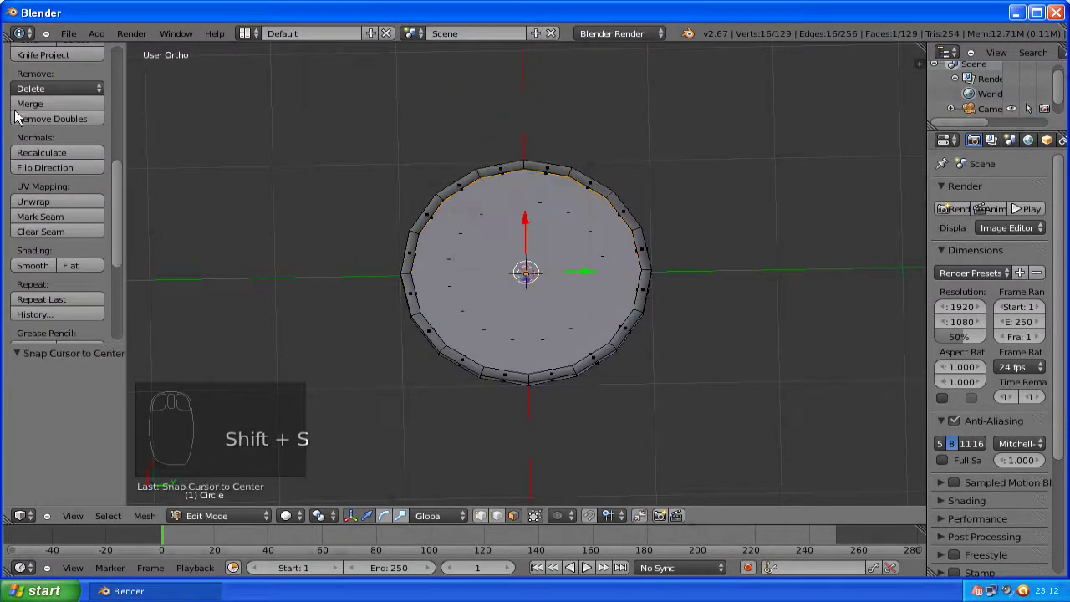
pyautogui.click(96, 34)
pyautogui.moveTo(114, 48)
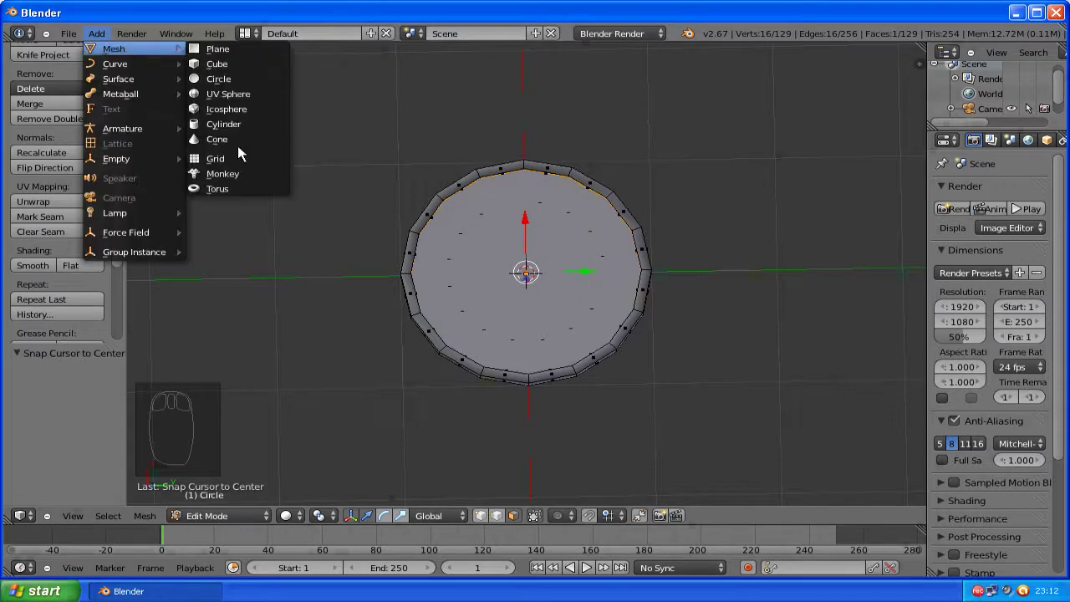
pyautogui.click(228, 185)
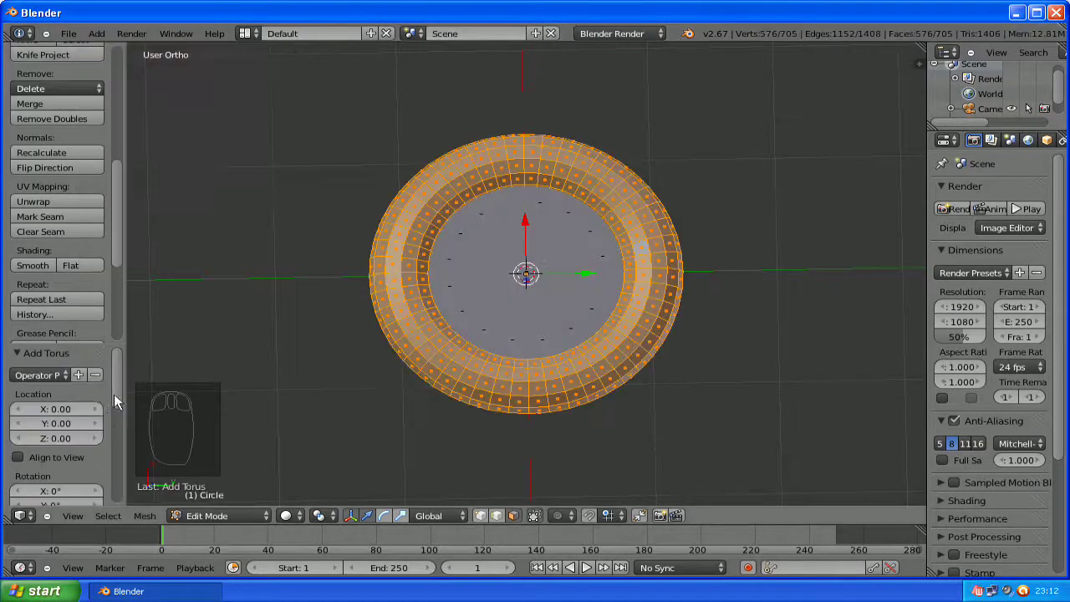
pyautogui.moveTo(115, 401); pyautogui.dragTo(113, 467)
# Step: Set the torus to 16 major segments and 4 minor segments
pyautogui.click(53, 448)
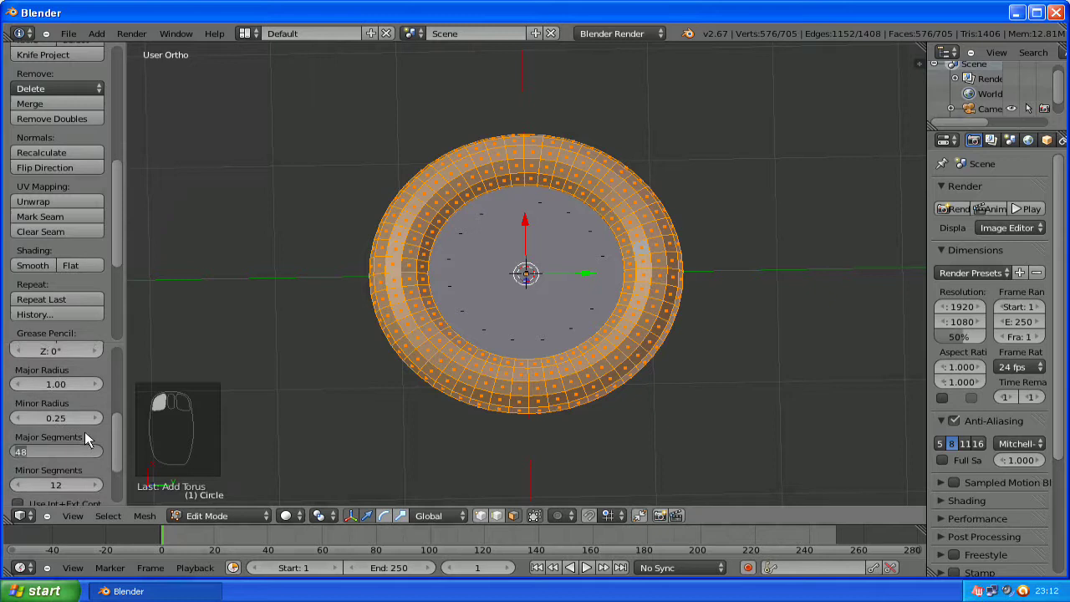
pyautogui.write('16')
pyautogui.press('Return')
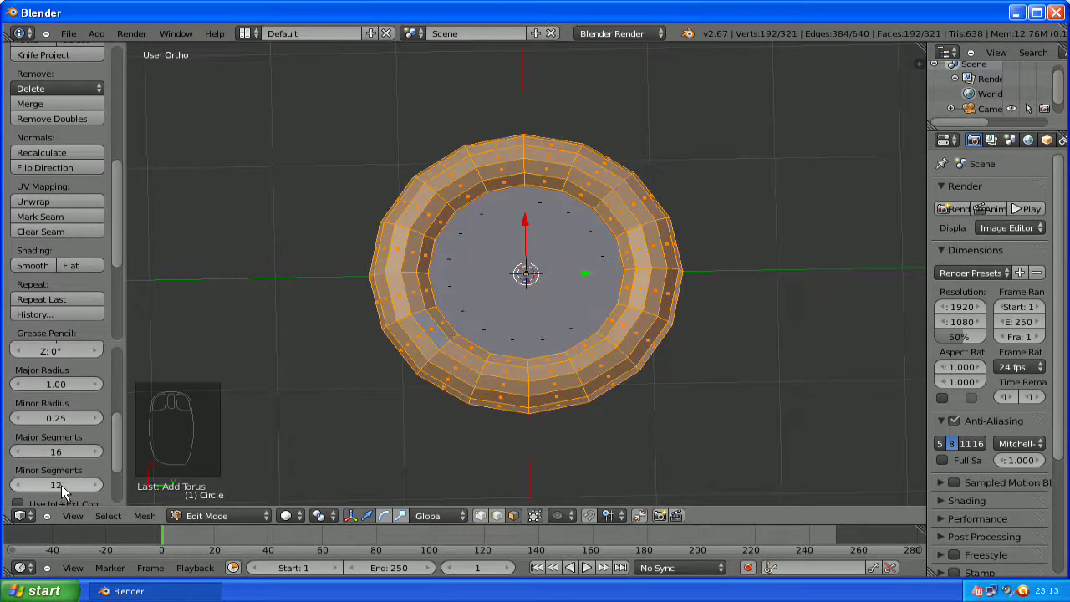
pyautogui.click(76, 485)
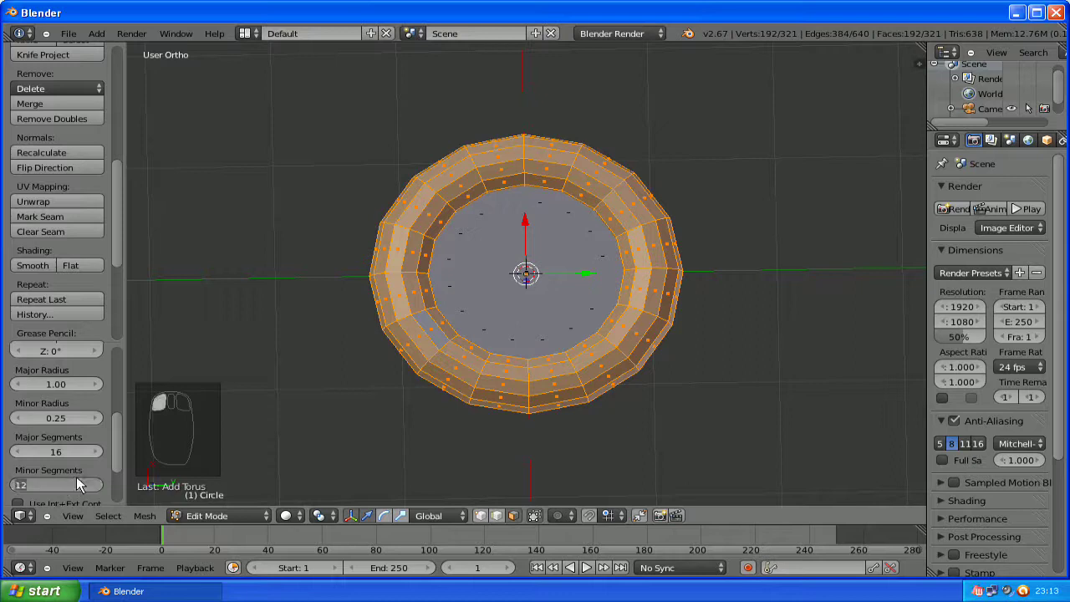
pyautogui.write('4')
pyautogui.press('Return')
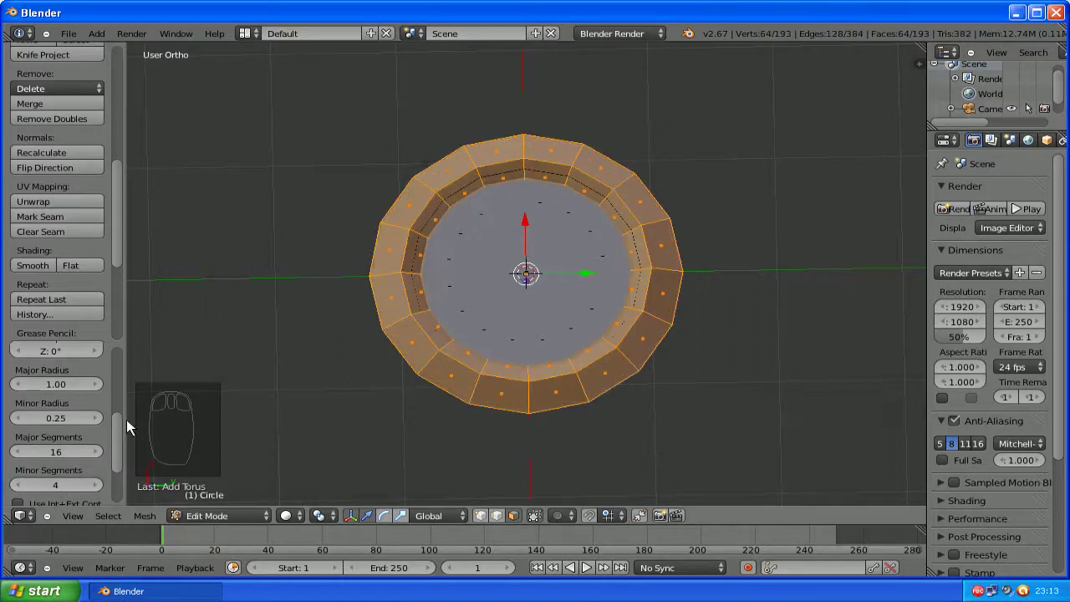
pyautogui.click(90, 451)
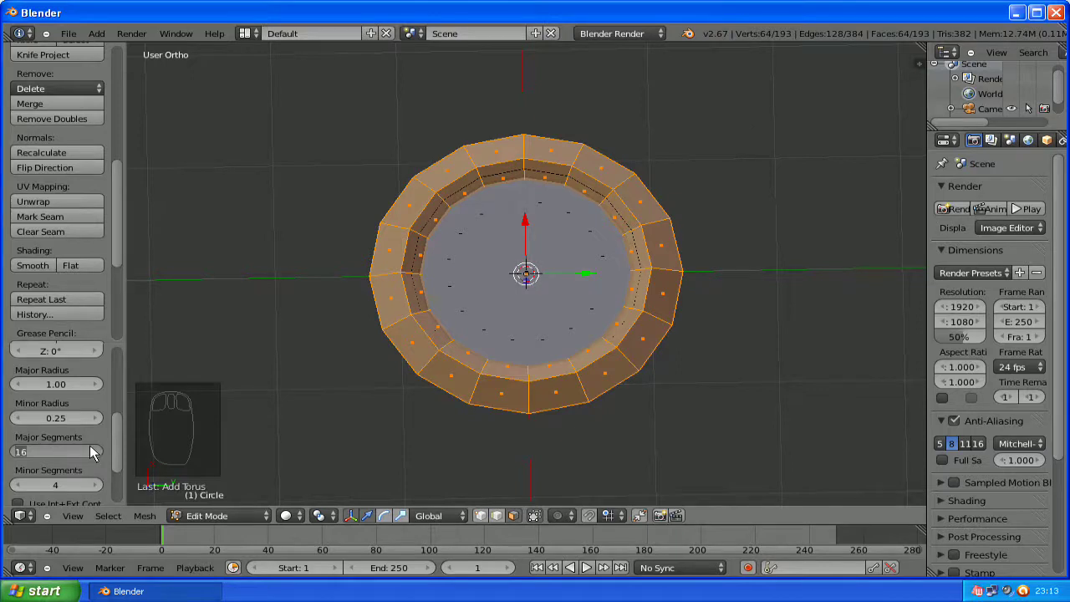
# Step: Reduce the torus to 10 major segments and deselect everything
pyautogui.write('10')
pyautogui.press('Return')
pyautogui.press('a')
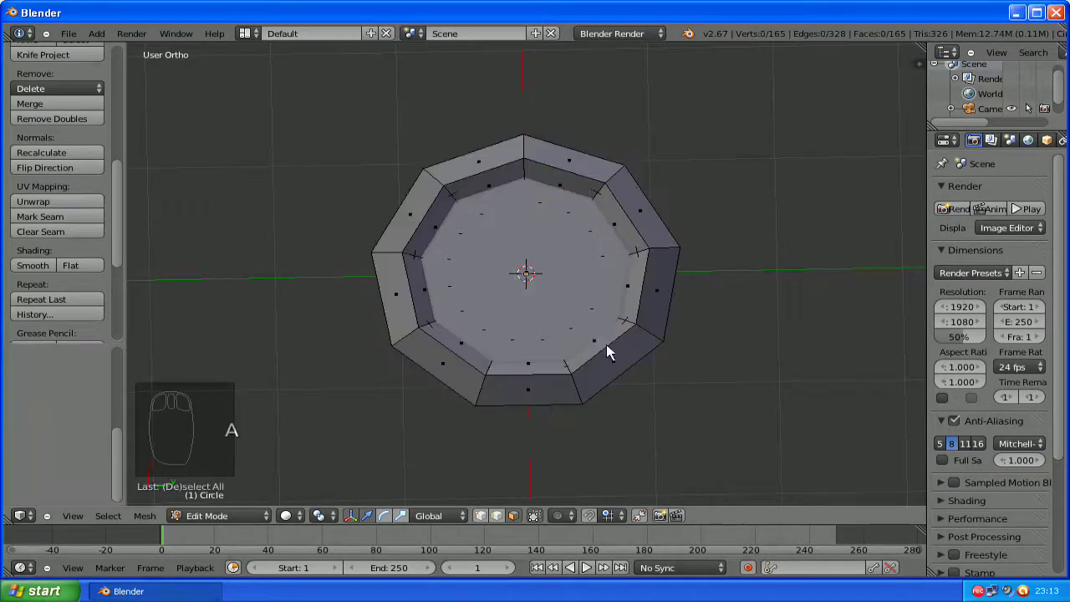
pyautogui.moveTo(645, 215)
pyautogui.mouseDown(button='middle')
pyautogui.moveTo(525, 366)
pyautogui.moveTo(520, 444)
pyautogui.moveTo(537, 303)
pyautogui.moveTo(494, 214)
pyautogui.mouseUp(button='middle')
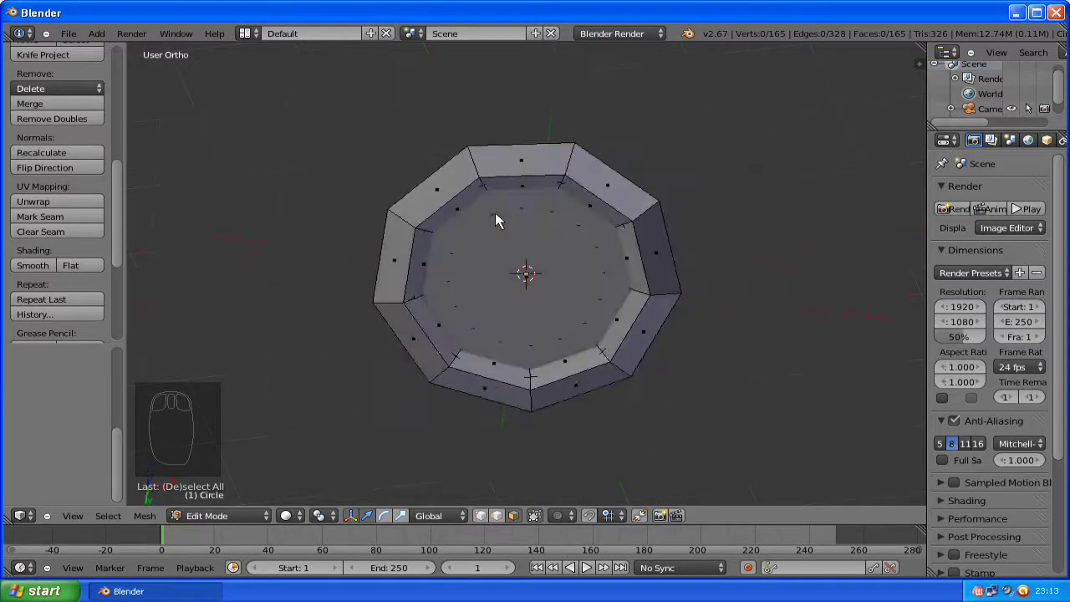
# Step: Select the whole torus ring and move it down below the shield disc
pyautogui.click(513, 514)
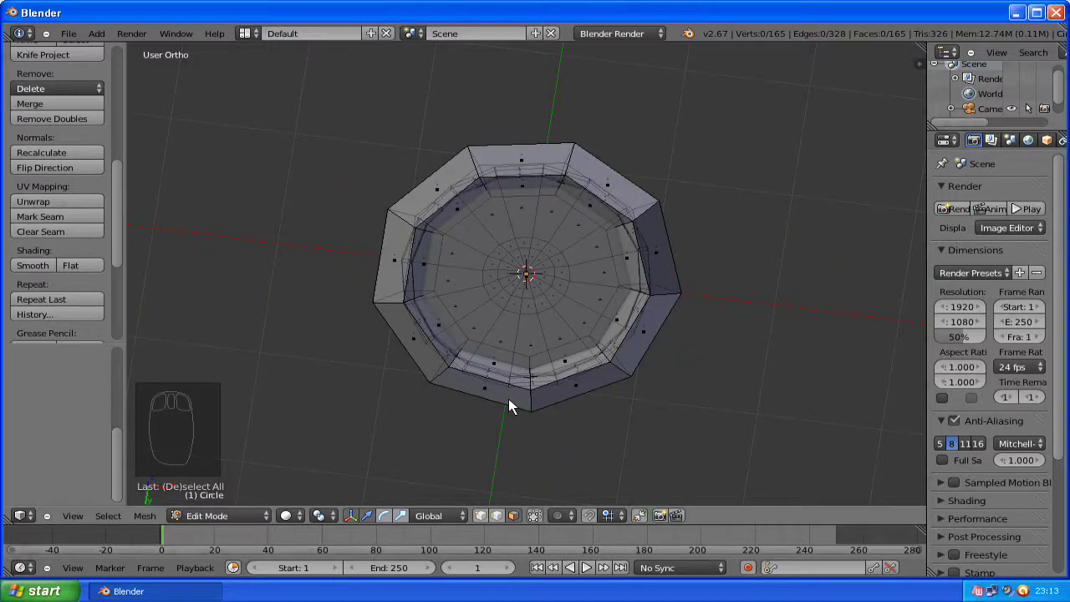
pyautogui.press('l')
pyautogui.moveTo(540, 363)
pyautogui.mouseDown(button='middle')
pyautogui.moveTo(573, 334)
pyautogui.moveTo(535, 238)
pyautogui.mouseUp(button='middle')
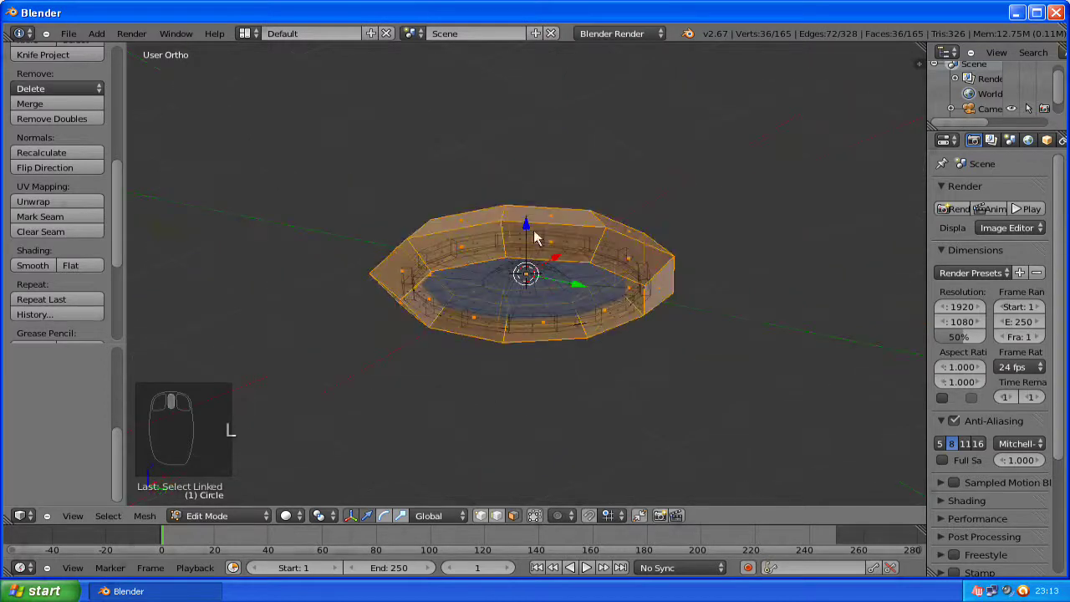
pyautogui.moveTo(535, 238); pyautogui.dragTo(508, 382)
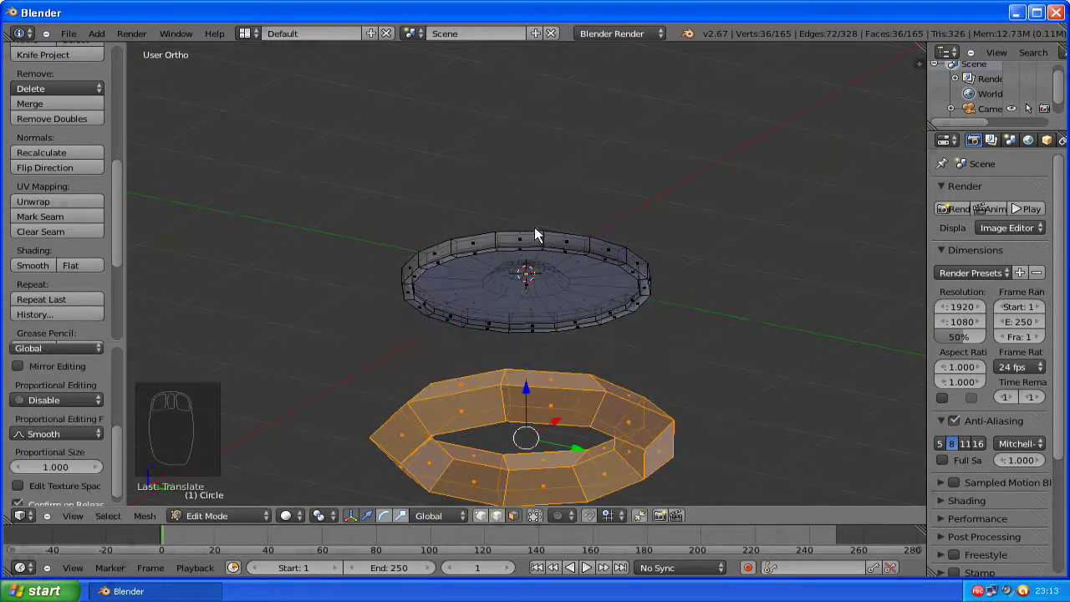
pyautogui.moveTo(535, 235); pyautogui.dragTo(534, 186, button='middle')
pyautogui.press('a')
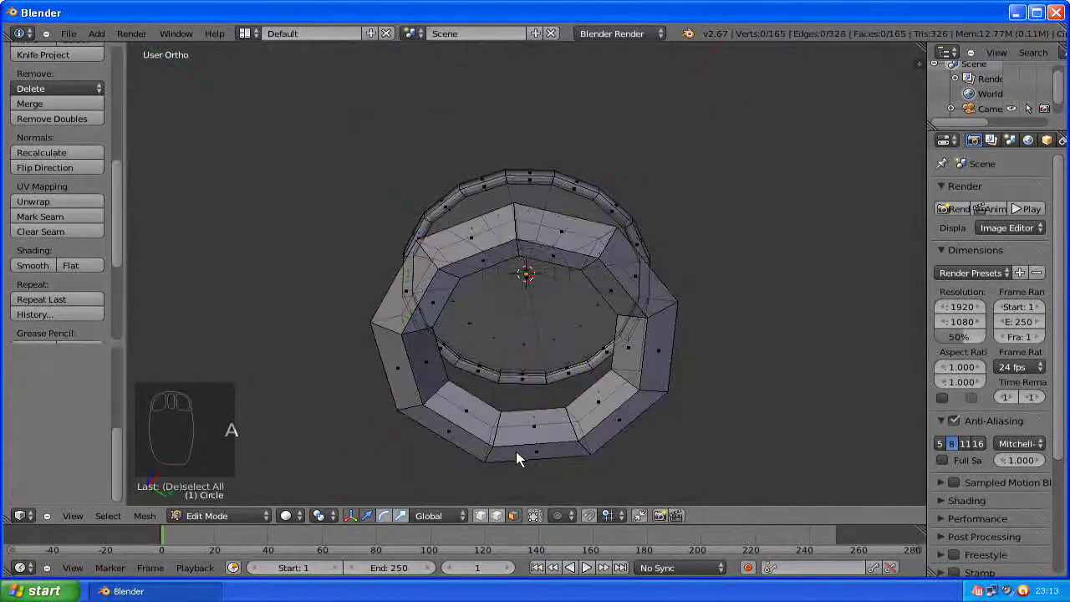
# Step: Check the separated torus and disc from top-down and tilted views
pyautogui.press('c')
pyautogui.rightClick(658, 425)
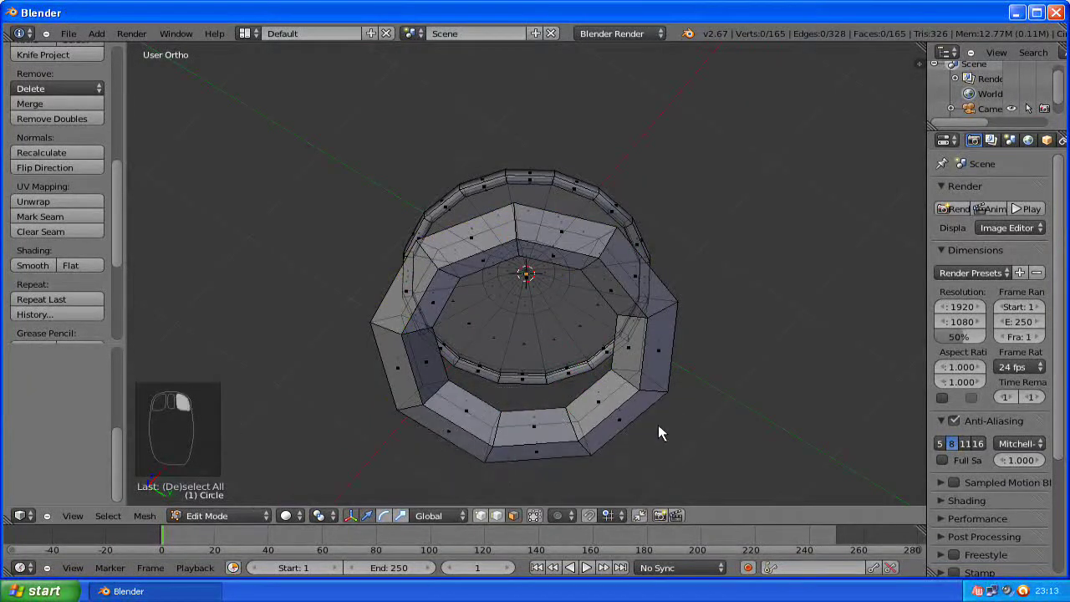
pyautogui.moveTo(554, 250); pyautogui.dragTo(547, 248, button='middle')
pyautogui.press('KP_7')
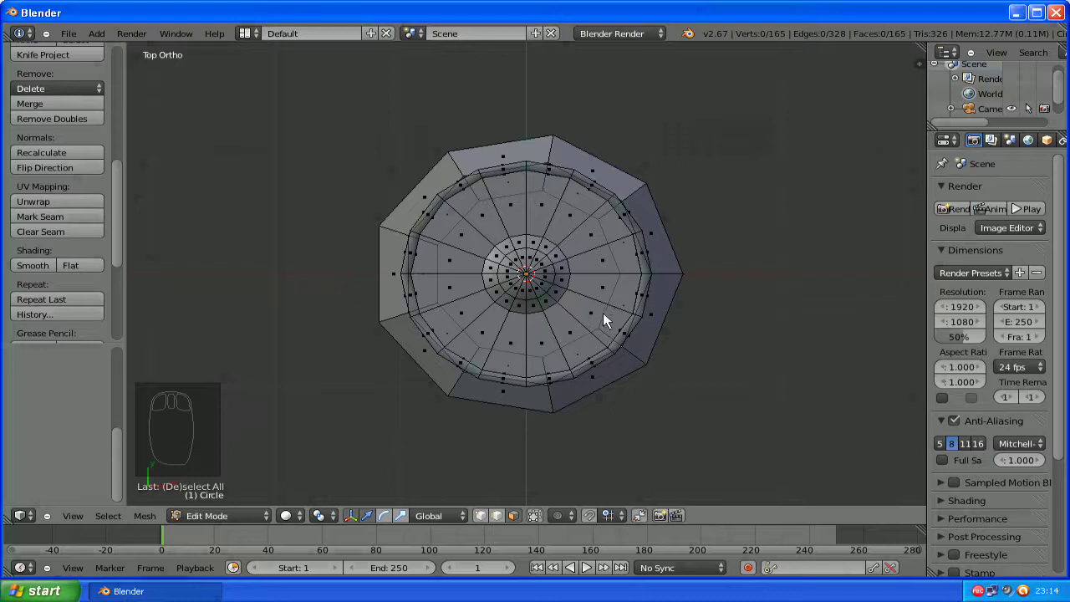
pyautogui.press('KP_4')
pyautogui.press('KP_4')
pyautogui.press('KP_4')
pyautogui.press('KP_4')
pyautogui.press('KP_4')
pyautogui.press('KP_4')
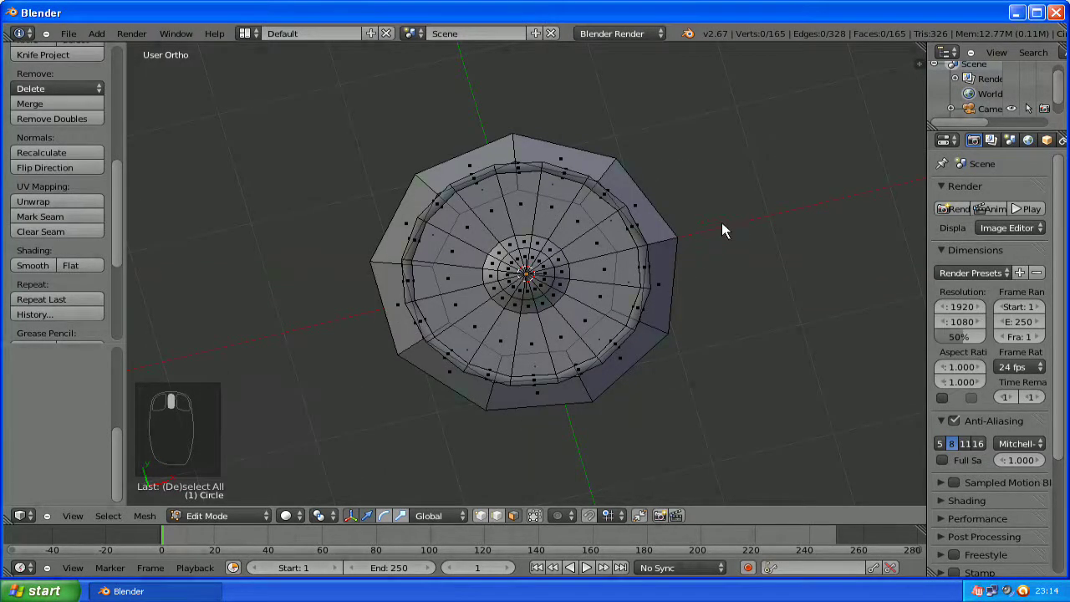
pyautogui.moveTo(626, 310)
pyautogui.mouseDown(button='middle')
pyautogui.moveTo(627, 251)
pyautogui.moveTo(590, 249)
pyautogui.mouseUp(button='middle')
# Step: Brush-select the upper-right faces of the lower ring and delete them
pyautogui.press('c')
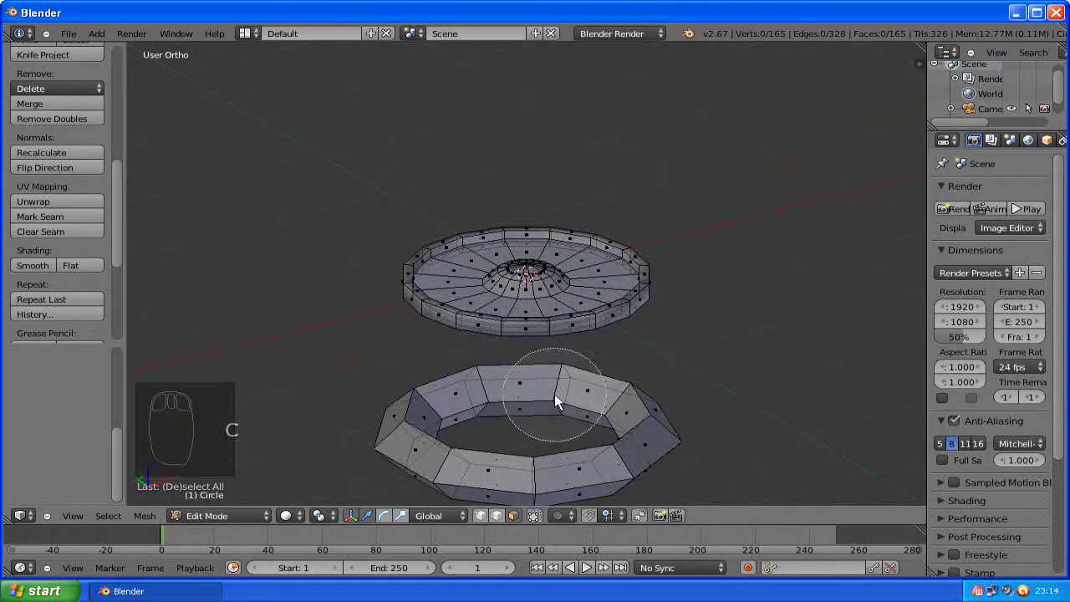
pyautogui.moveTo(560, 401)
pyautogui.mouseDown()
pyautogui.moveTo(654, 410)
pyautogui.moveTo(680, 442)
pyautogui.mouseUp()
pyautogui.rightClick(712, 425)
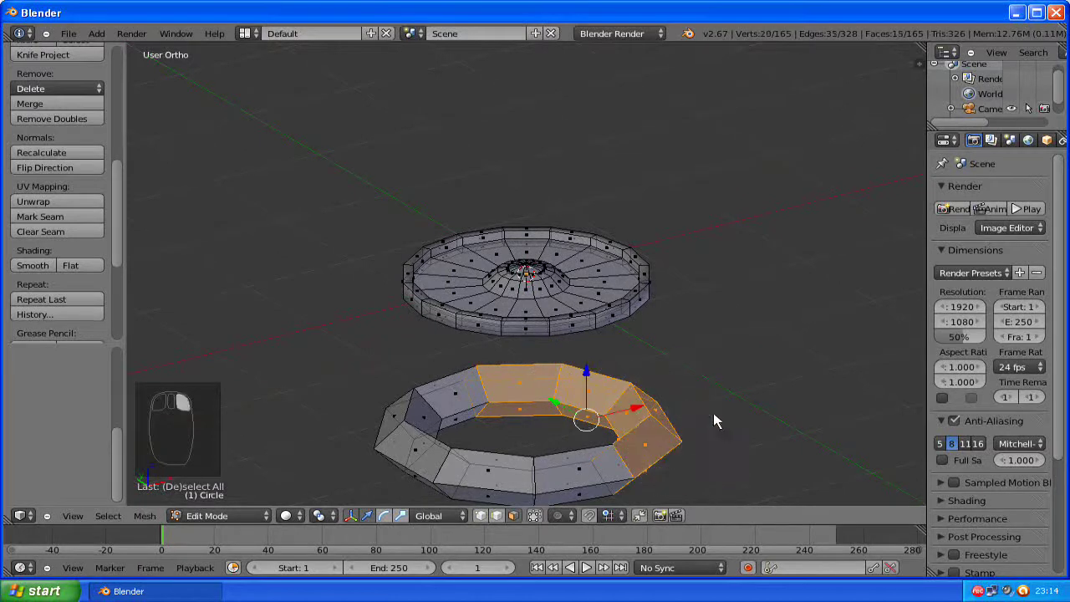
pyautogui.press('x')
pyautogui.click(693, 445)
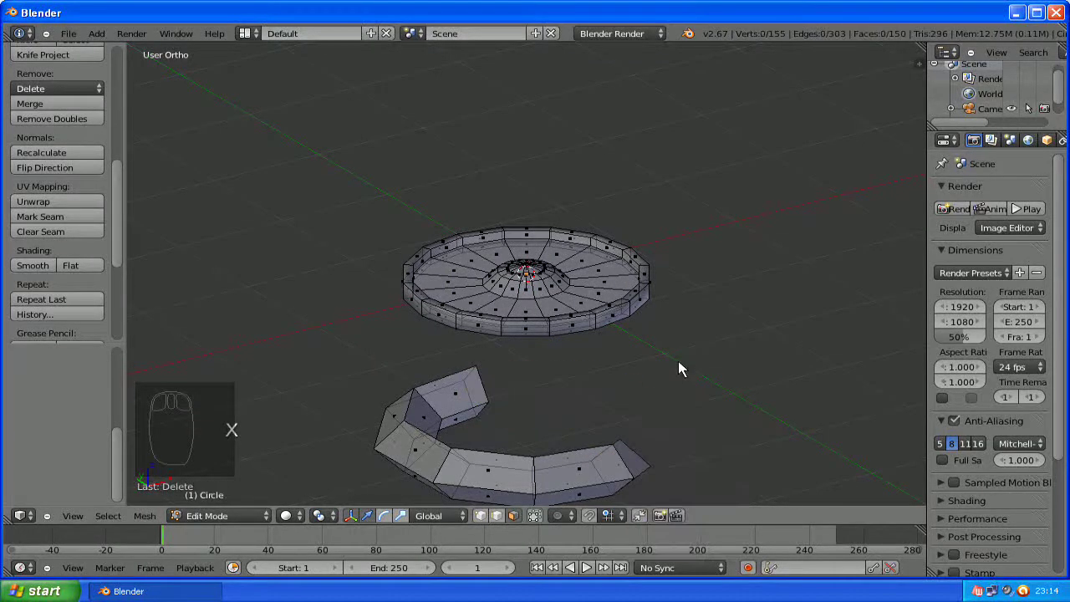
# Step: Delete one more face at the end of the broken ring
pyautogui.moveTo(654, 401)
pyautogui.mouseDown(button='middle')
pyautogui.moveTo(616, 442)
pyautogui.moveTo(557, 457)
pyautogui.moveTo(558, 468)
pyautogui.moveTo(575, 455)
pyautogui.mouseUp(button='middle')
pyautogui.press('c')
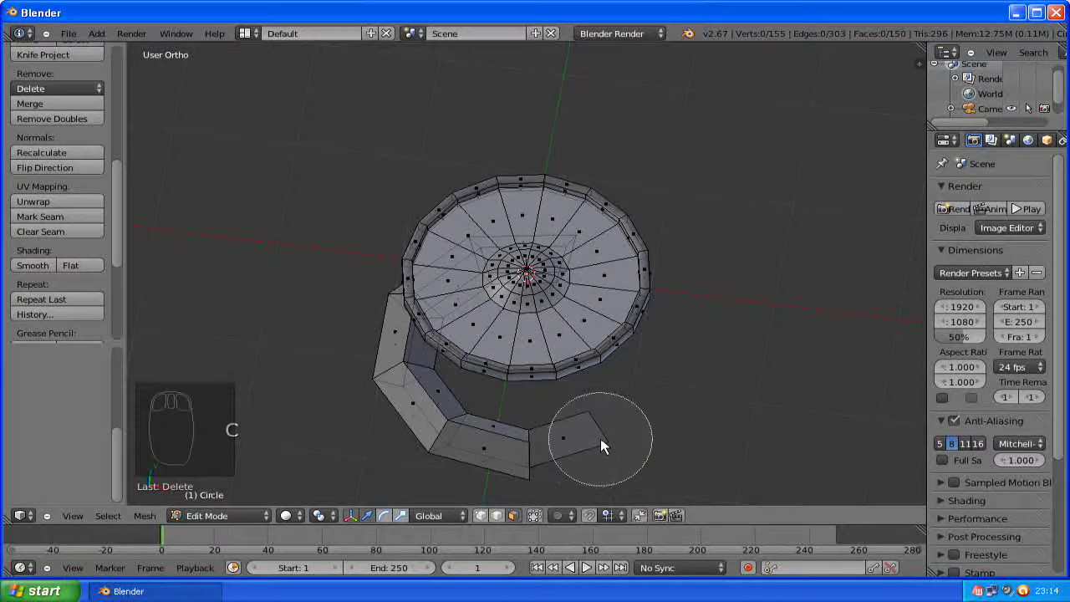
pyautogui.click(597, 443)
pyautogui.press('x')
pyautogui.click(601, 439)
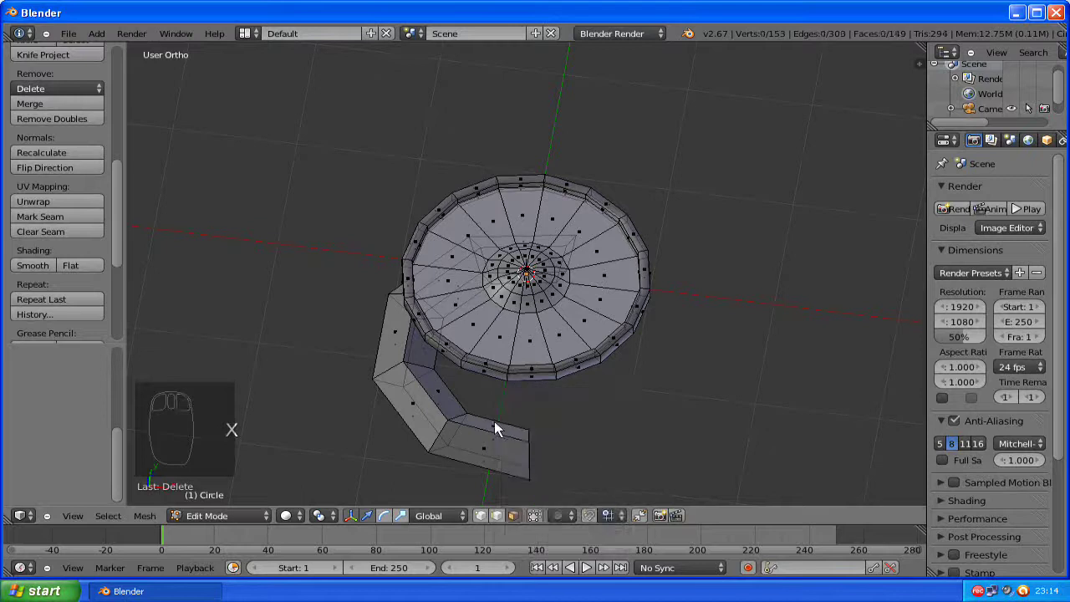
# Step: Select the remaining ring piece and rotate it 90° upright
pyautogui.press('l')
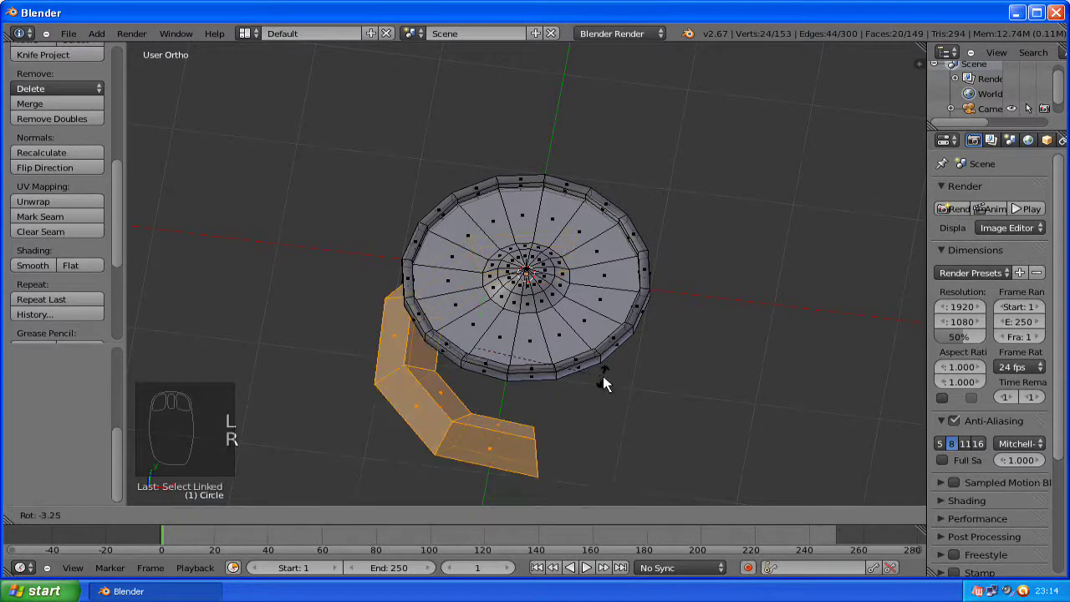
pyautogui.press('r')
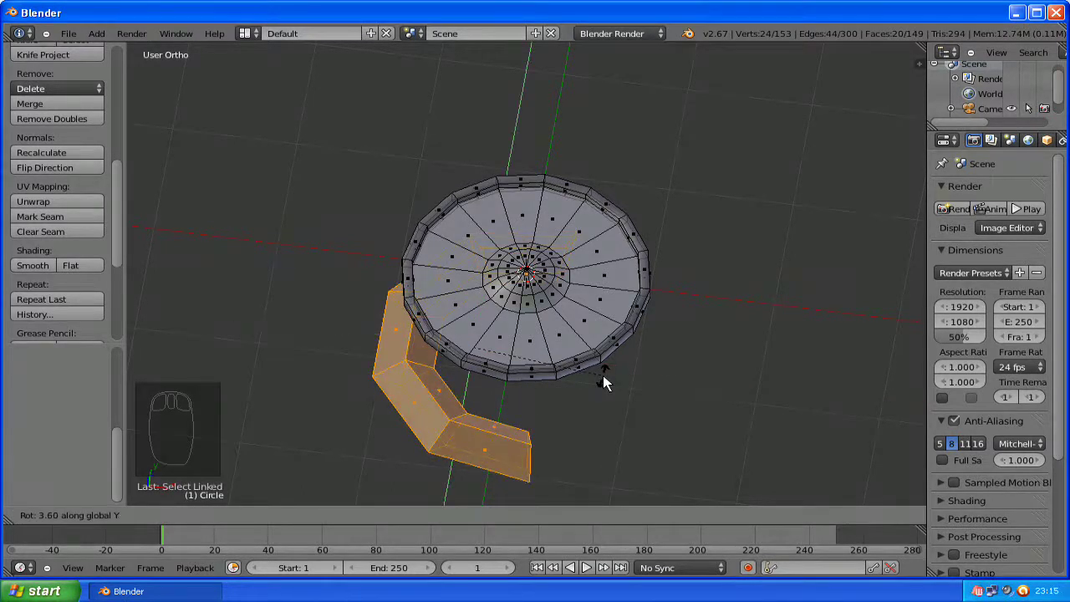
pyautogui.write('90')
pyautogui.press('Return')
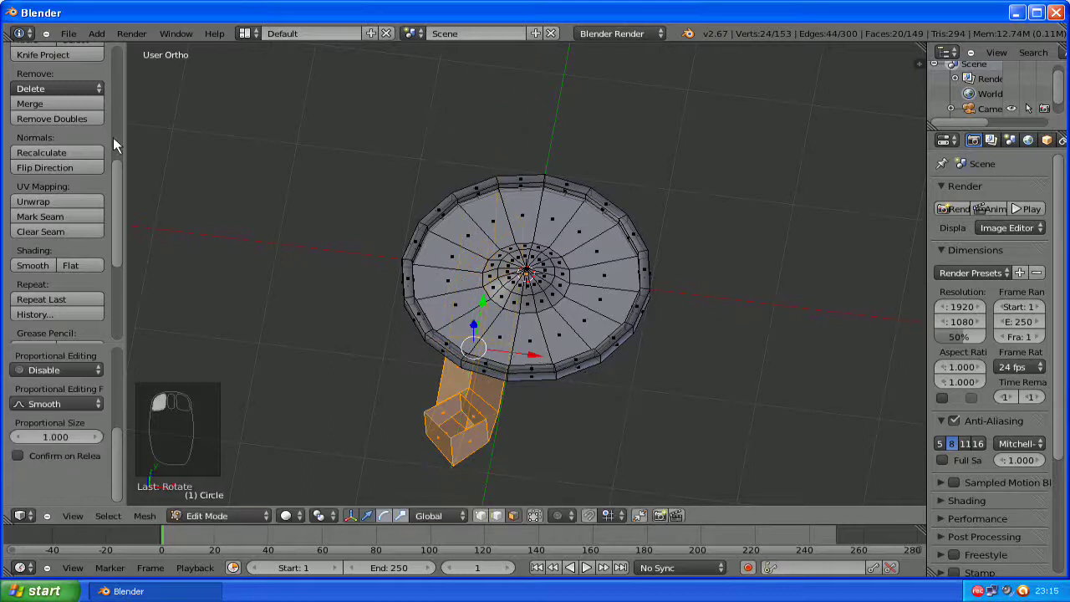
pyautogui.moveTo(635, 259); pyautogui.dragTo(666, 242, button='middle')
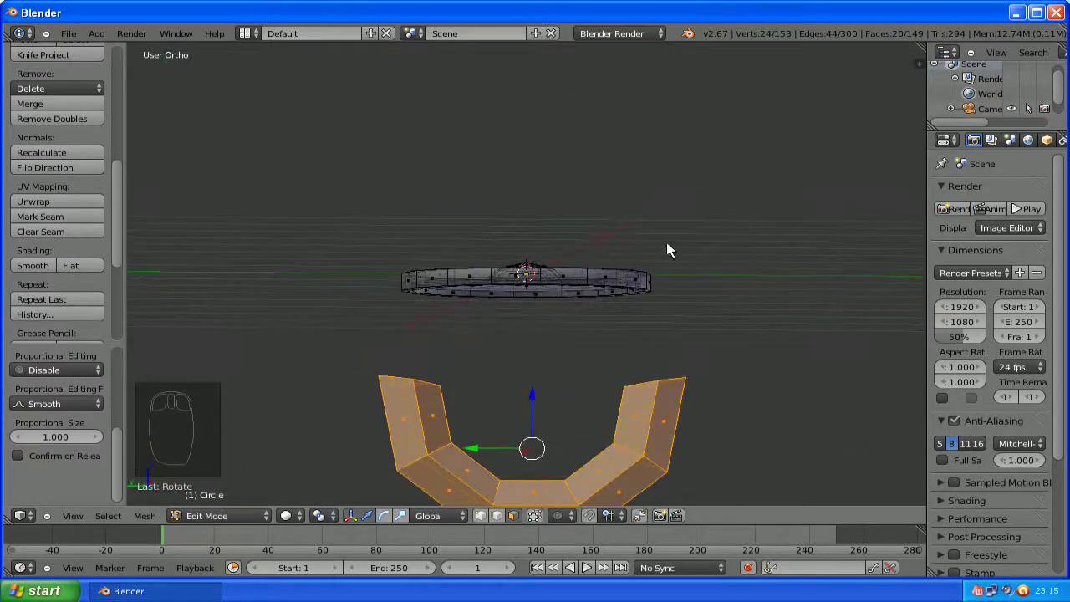
# Step: Shrink the handle, slim it with Shrink/Fatten, and raise it beneath the disc
pyautogui.press('s')
pyautogui.click(535, 387)
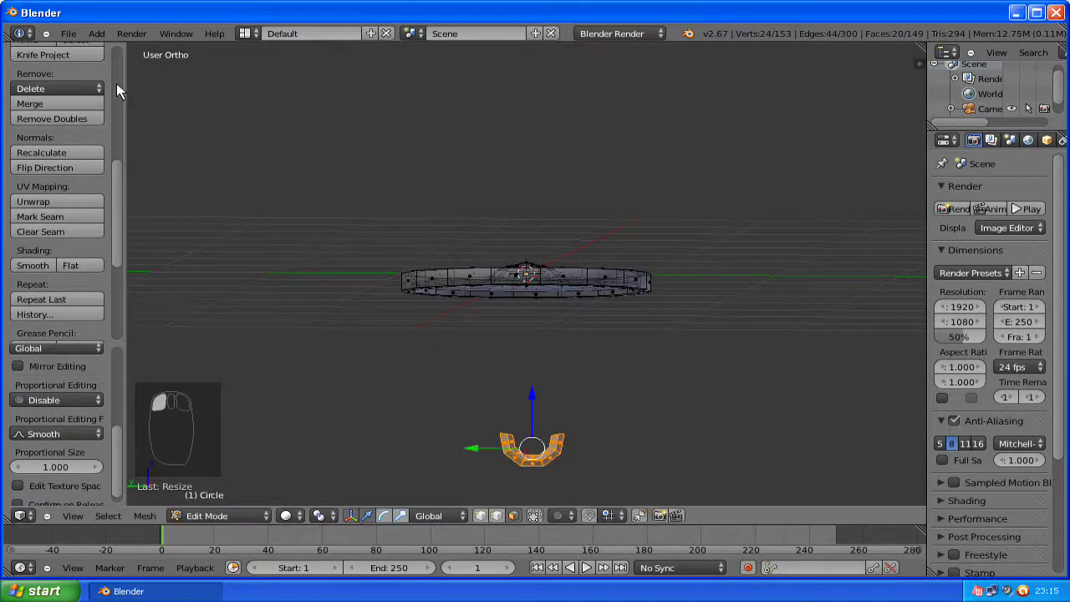
pyautogui.scroll(5, 114, 76)
pyautogui.click(68, 57)
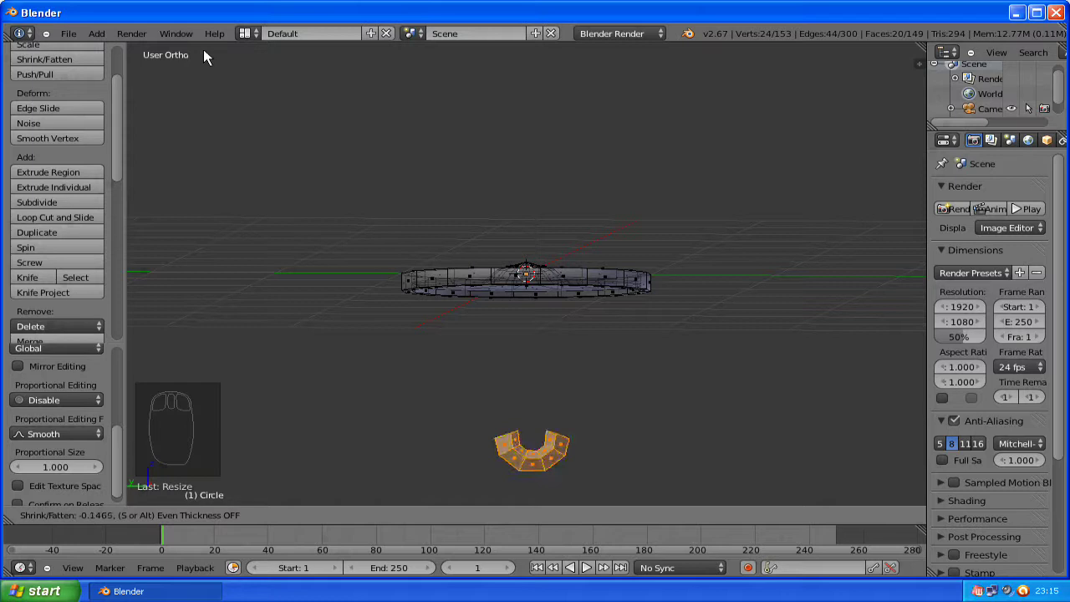
pyautogui.press('Return')
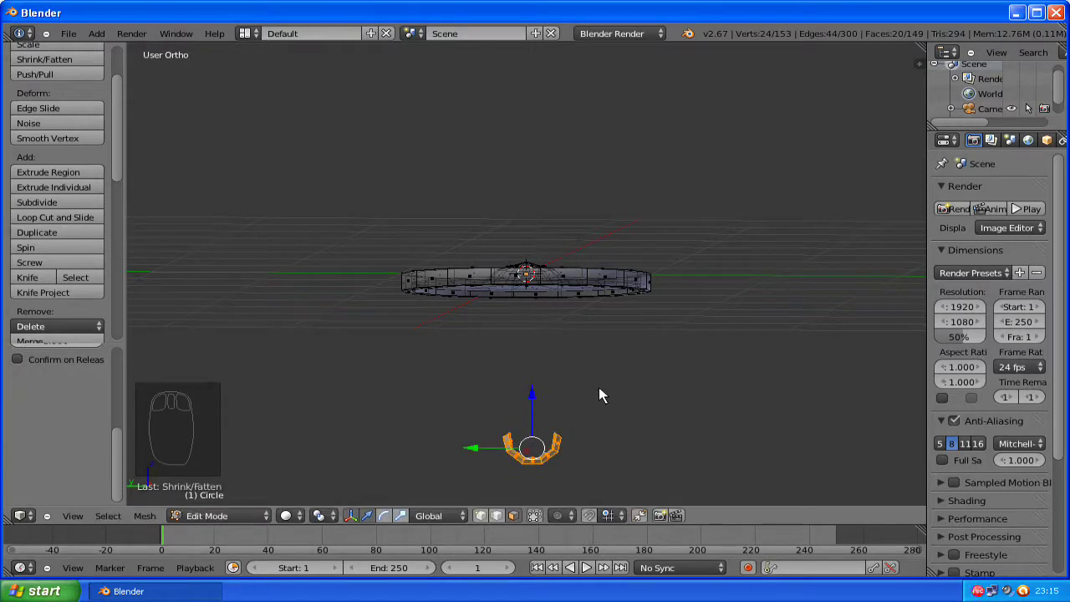
pyautogui.moveTo(533, 394); pyautogui.dragTo(508, 167)
# Step: Slide the handle along X to the shield's centre, checking top, front and oblique views
pyautogui.press('KP_7')
pyautogui.press('KP_1')
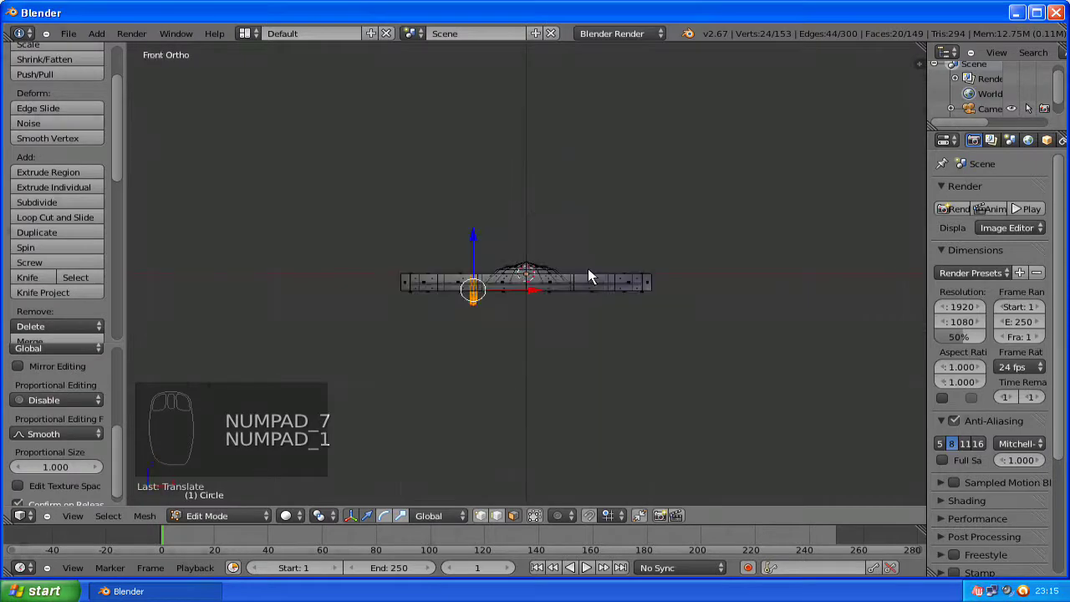
pyautogui.press('KP_7')
pyautogui.click(563, 274)
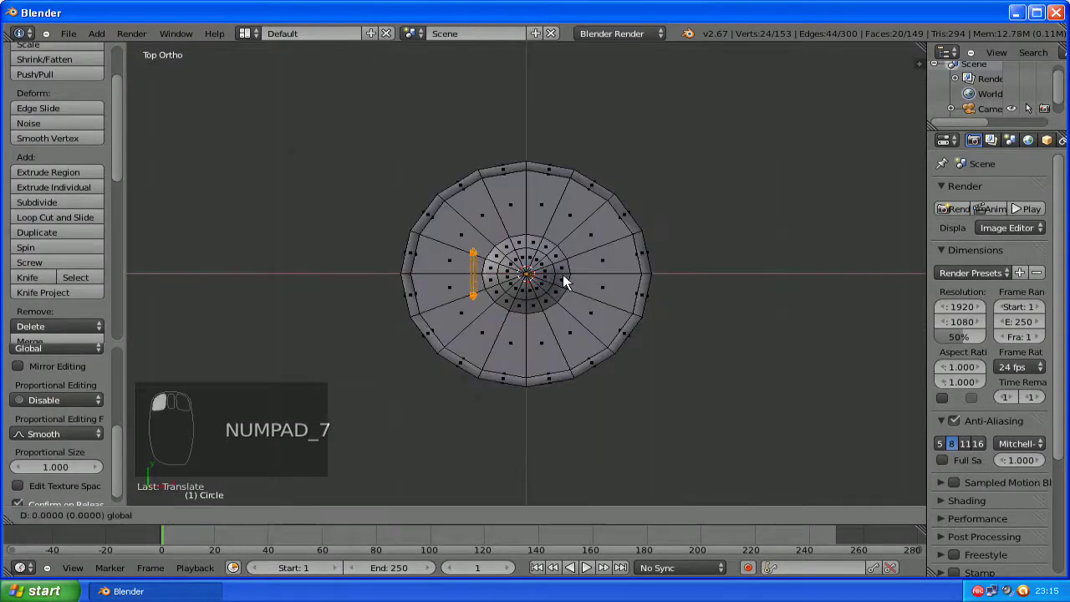
pyautogui.moveTo(563, 274); pyautogui.dragTo(583, 274)
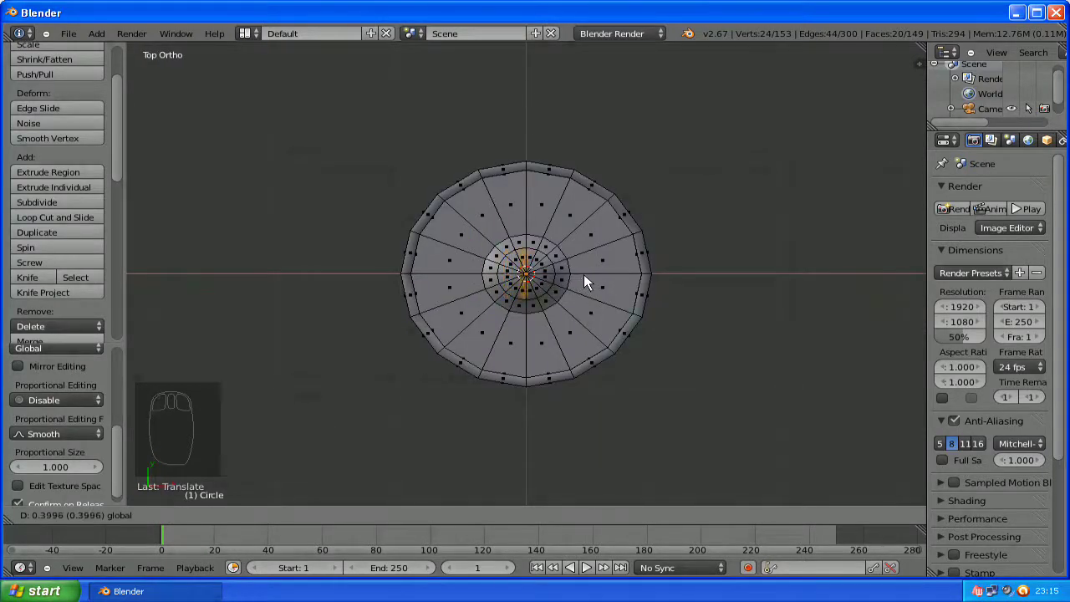
pyautogui.moveTo(583, 274); pyautogui.dragTo(582, 274)
pyautogui.scroll(3, 589, 276)
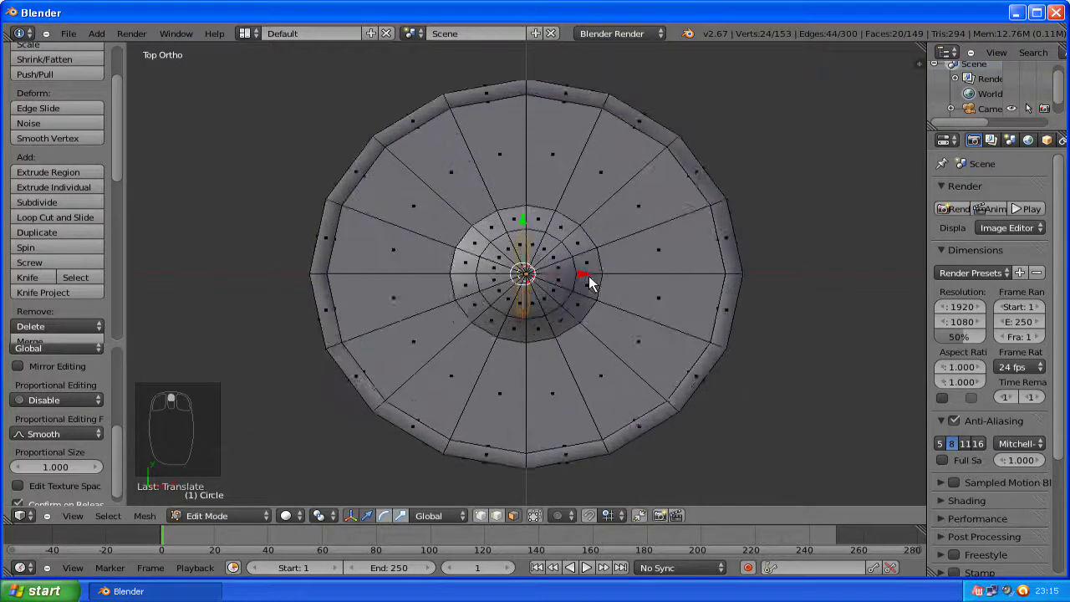
pyautogui.scroll(2, 589, 275)
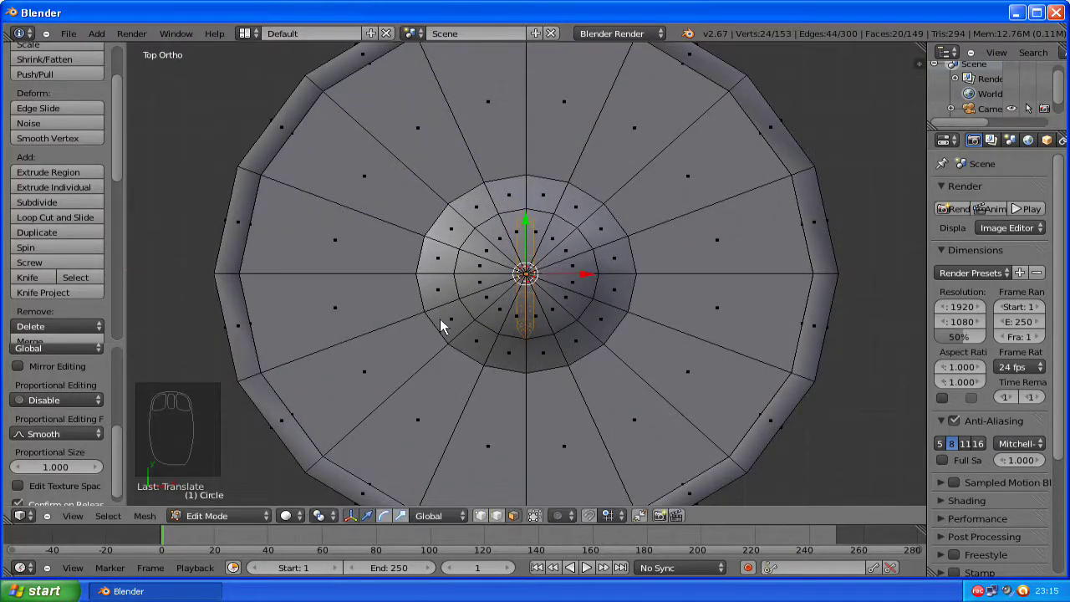
pyautogui.moveTo(443, 326)
pyautogui.mouseDown(button='middle')
pyautogui.moveTo(604, 232)
pyautogui.moveTo(657, 162)
pyautogui.moveTo(657, 112)
pyautogui.moveTo(634, 87)
pyautogui.moveTo(556, 298)
pyautogui.mouseUp(button='middle')
pyautogui.moveTo(526, 346); pyautogui.dragTo(525, 357)
# Step: Apply Smooth shading to the handle and inspect it in Object Mode
pyautogui.press('Tab')
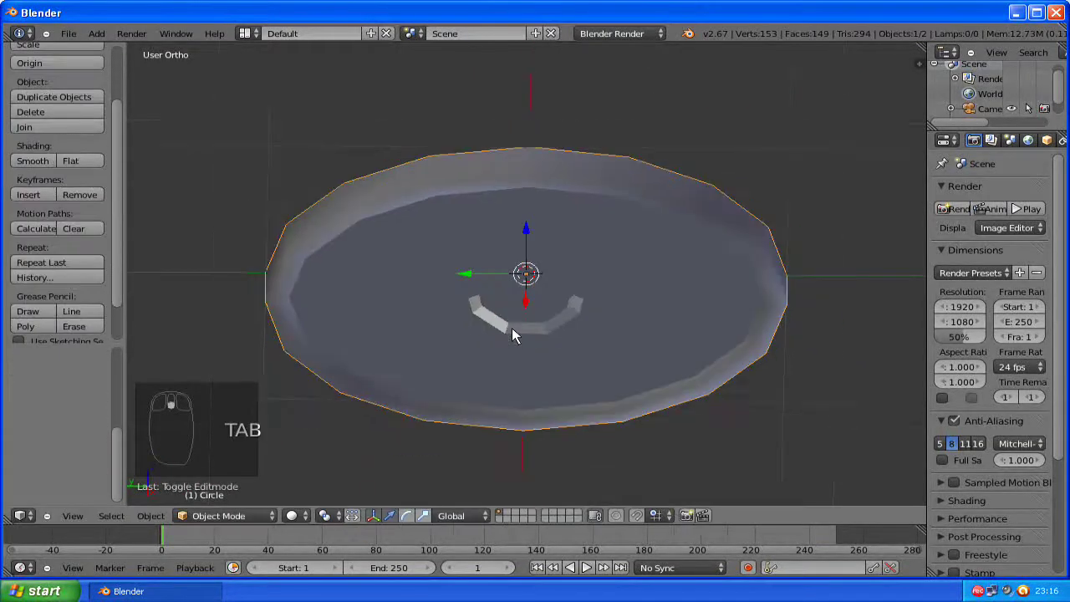
pyautogui.press('Tab')
pyautogui.scroll(-5, 116, 209)
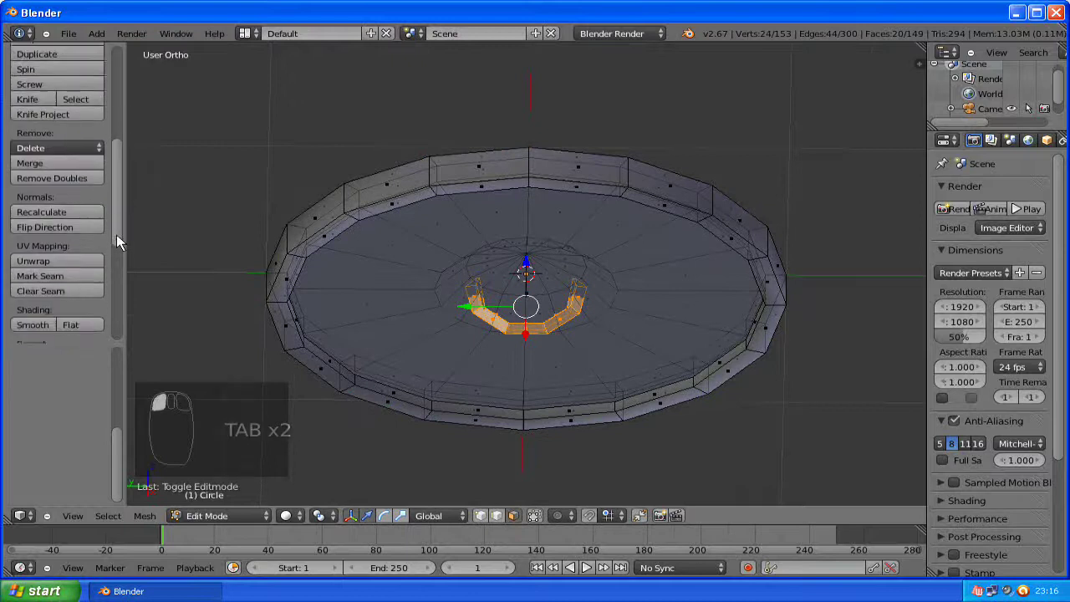
pyautogui.click(34, 320)
pyautogui.press('Tab')
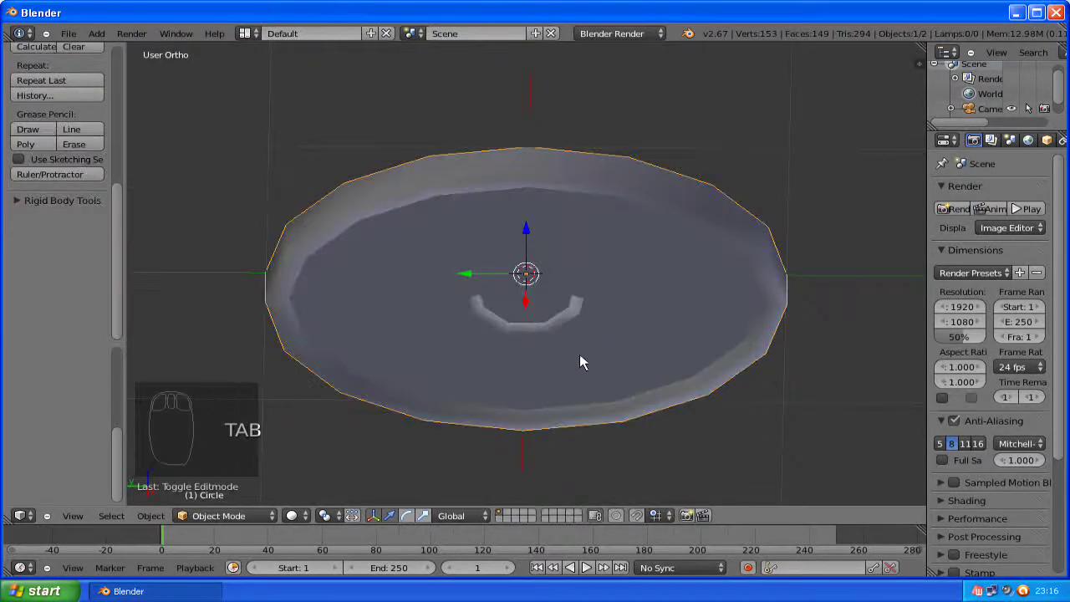
pyautogui.moveTo(582, 362)
pyautogui.mouseDown(button='middle')
pyautogui.moveTo(590, 167)
pyautogui.moveTo(442, 406)
pyautogui.moveTo(348, 418)
pyautogui.moveTo(339, 438)
pyautogui.moveTo(513, 322)
pyautogui.moveTo(480, 298)
pyautogui.moveTo(466, 327)
pyautogui.moveTo(588, 272)
pyautogui.mouseUp(button='middle')
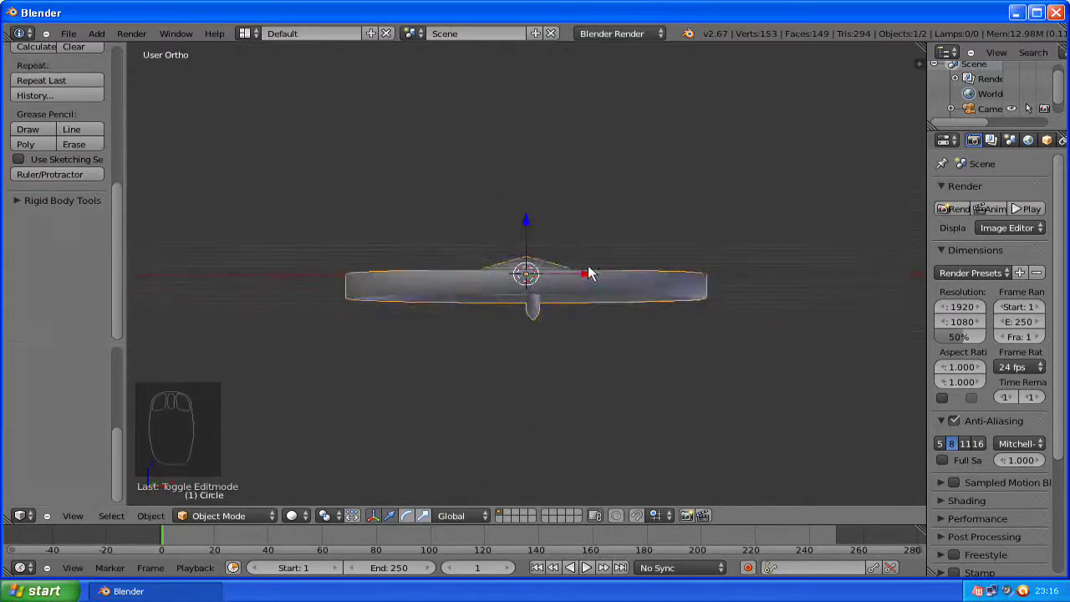
# Step: Back in Edit Mode, nudge the handle slightly from the top view
pyautogui.press('Tab')
pyautogui.press('KP_7')
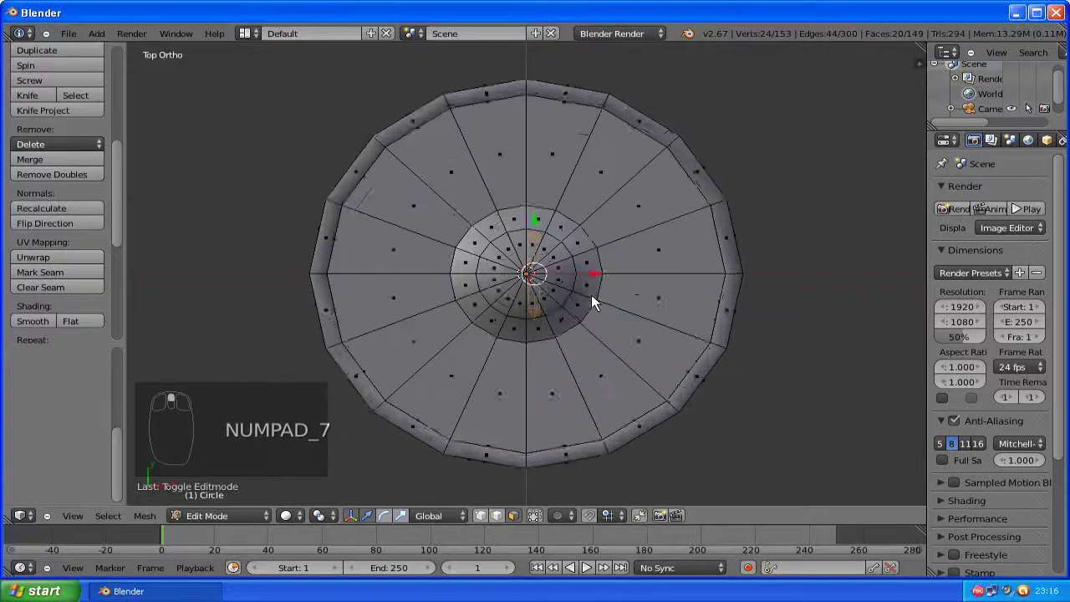
pyautogui.scroll(2, 590, 297)
pyautogui.press('e')
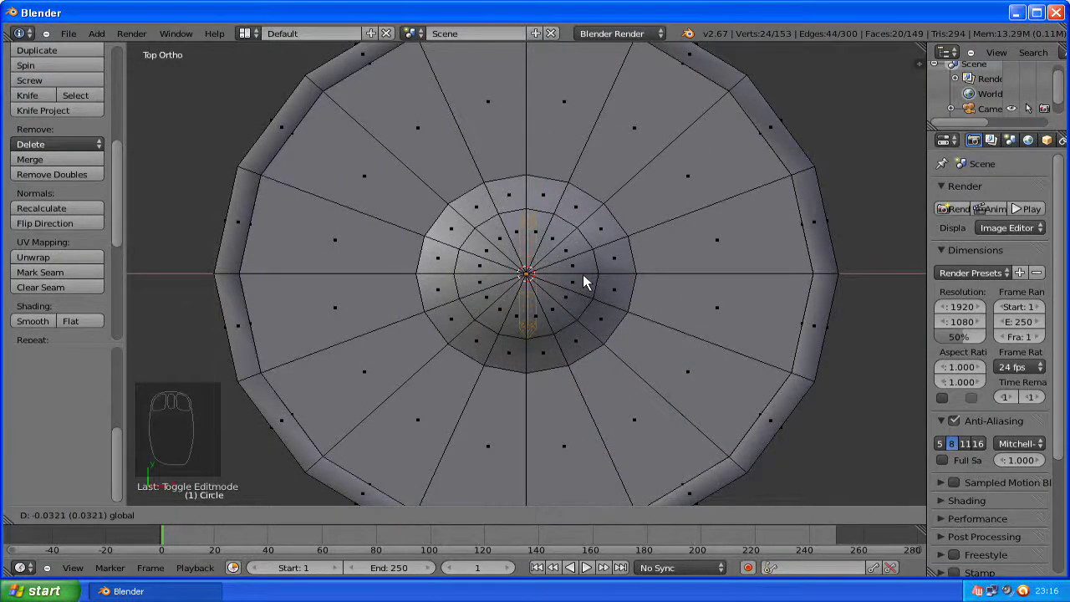
pyautogui.click(585, 283)
# Step: Return to Object Mode, zoom out, and open Save As with file name shield.blend
pyautogui.press('Tab')
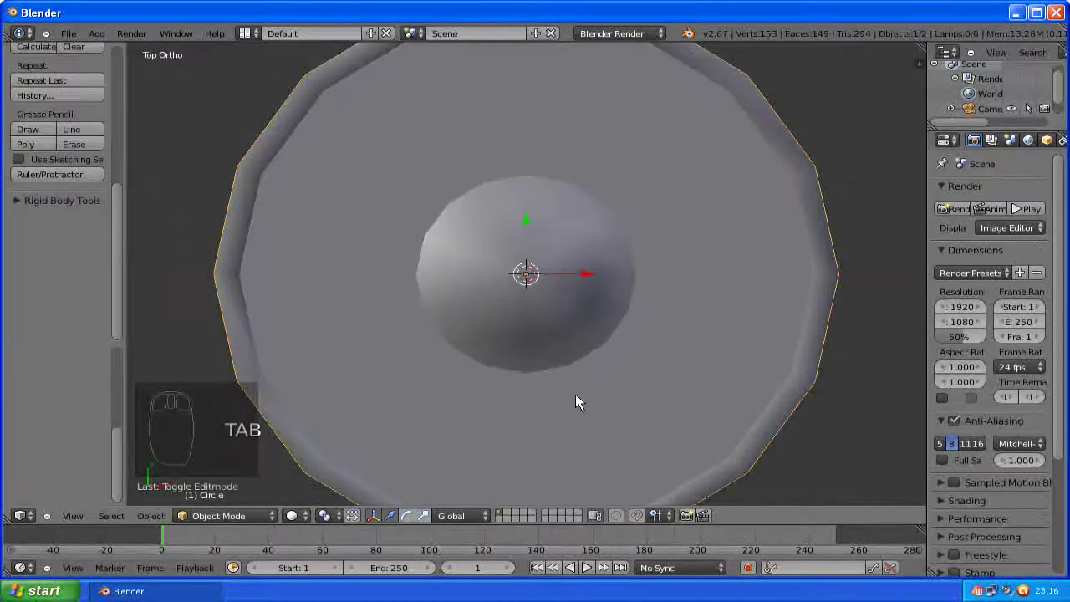
pyautogui.scroll(-3, 575, 393)
pyautogui.moveTo(535, 315)
pyautogui.mouseDown(button='middle')
pyautogui.moveTo(377, 222)
pyautogui.moveTo(508, 239)
pyautogui.moveTo(576, 227)
pyautogui.moveTo(551, 334)
pyautogui.moveTo(454, 410)
pyautogui.mouseUp(button='middle')
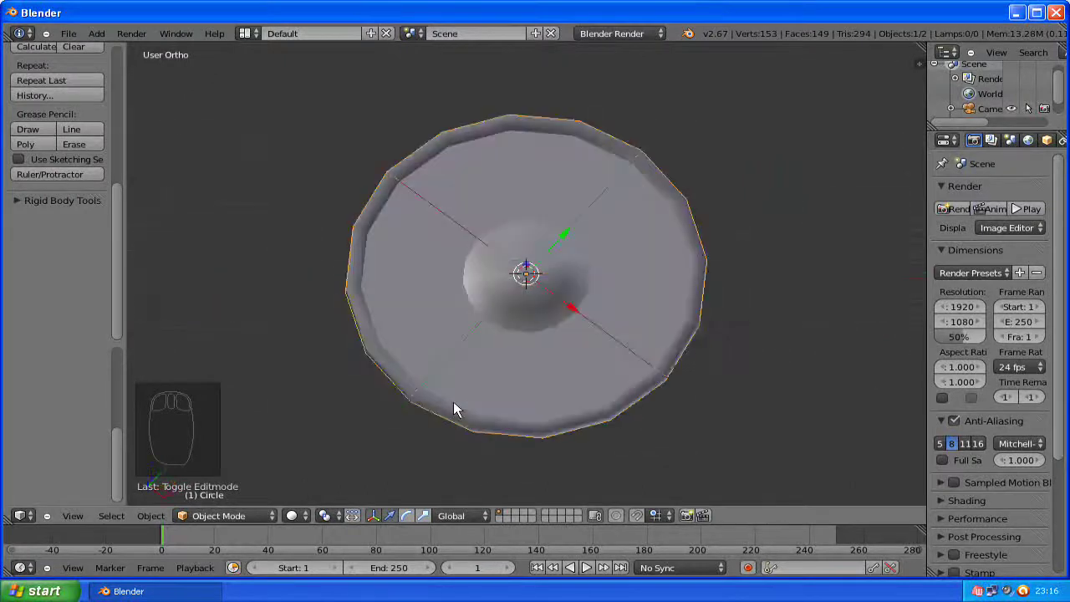
pyautogui.scroll(-2, 454, 409)
pyautogui.scroll(-1, 521, 359)
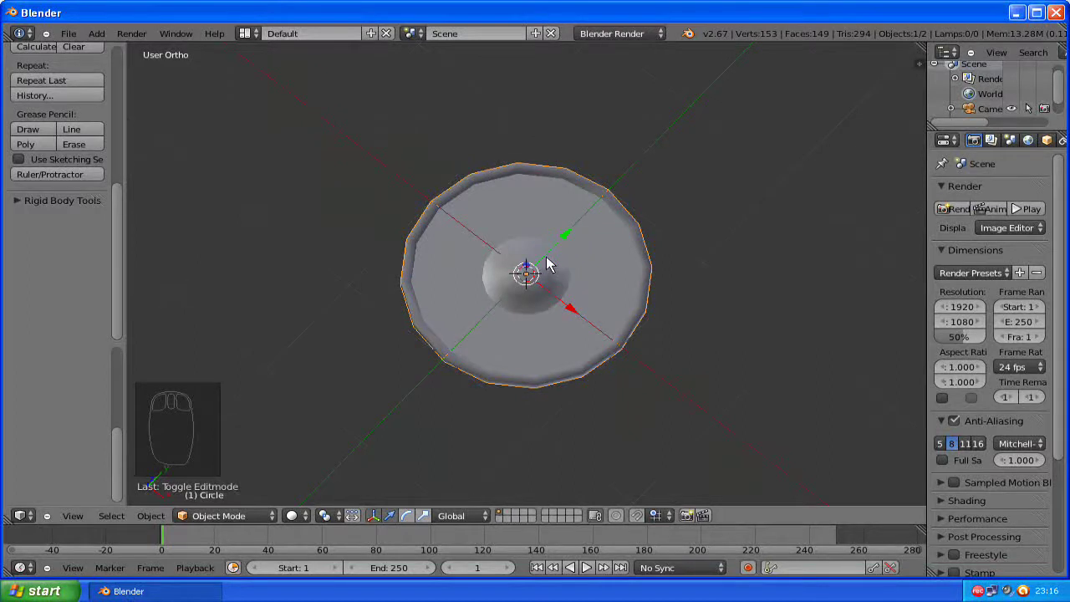
pyautogui.hotkey('ctrl', 's')
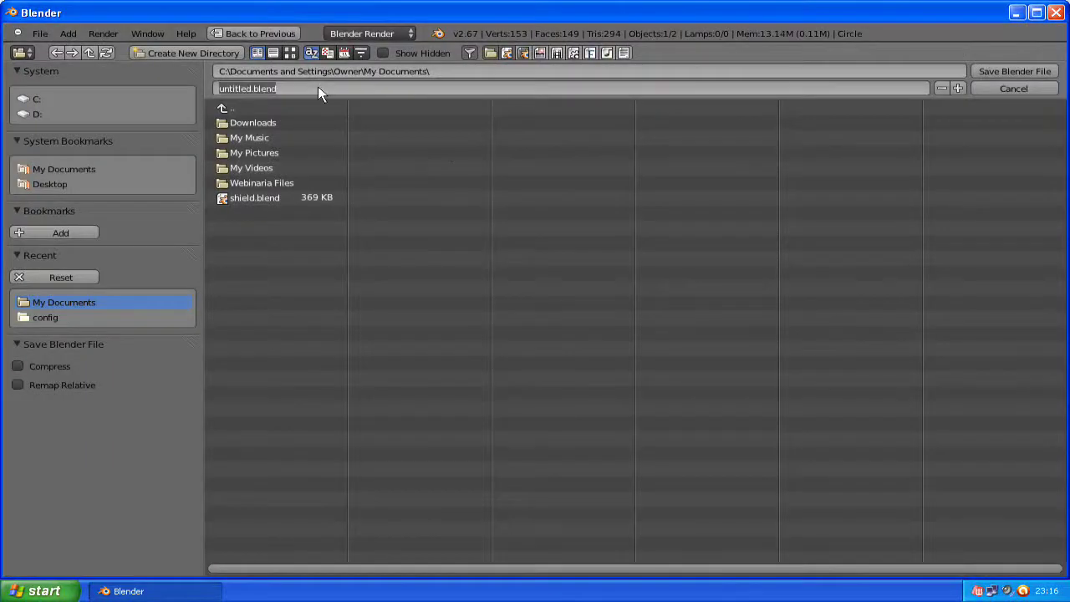
pyautogui.click(275, 195)
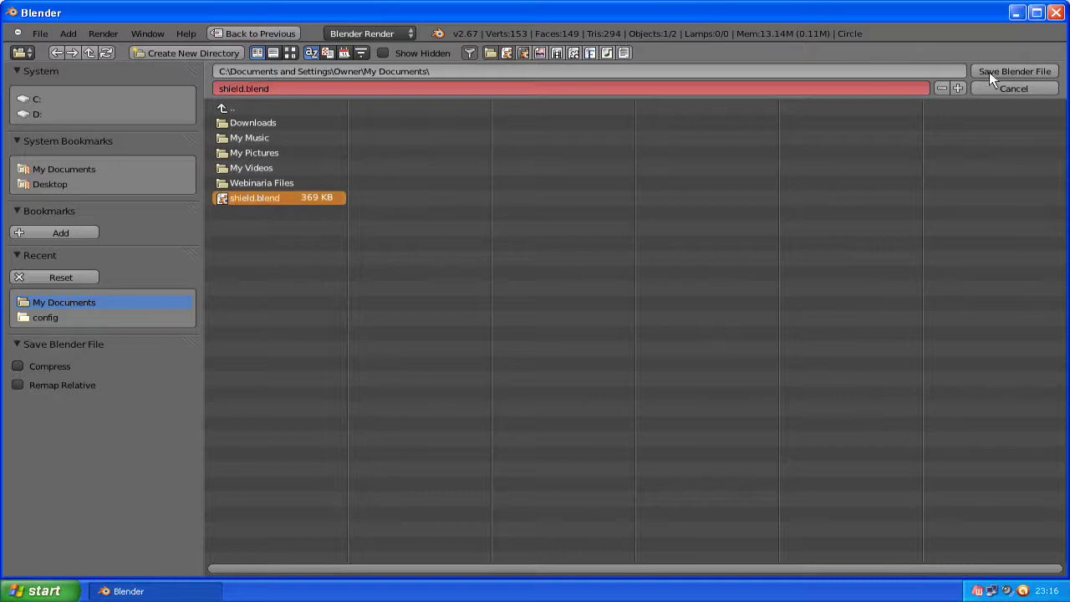